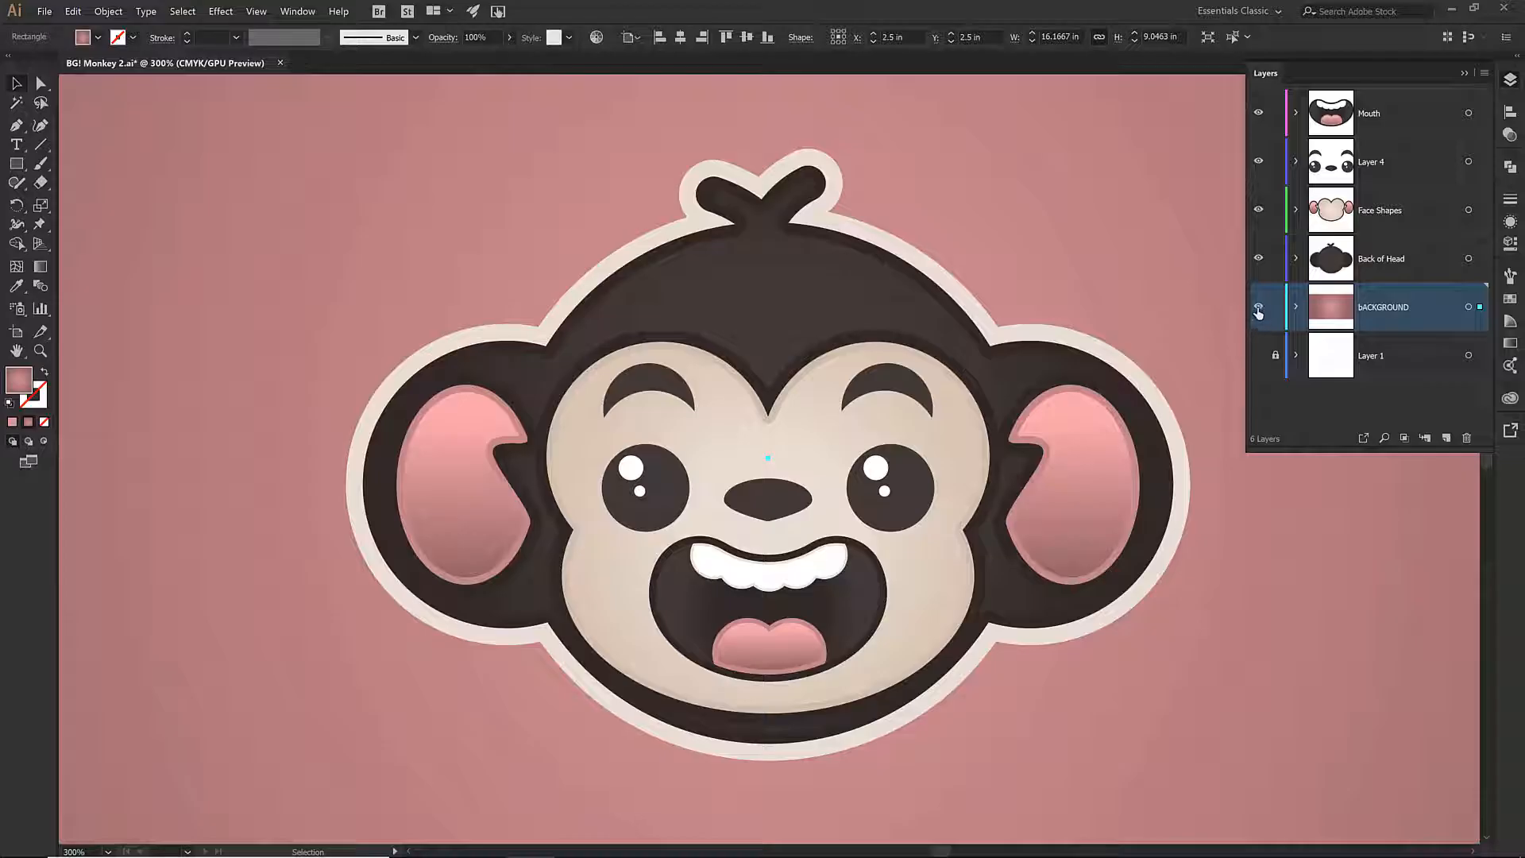
click(1259, 308)
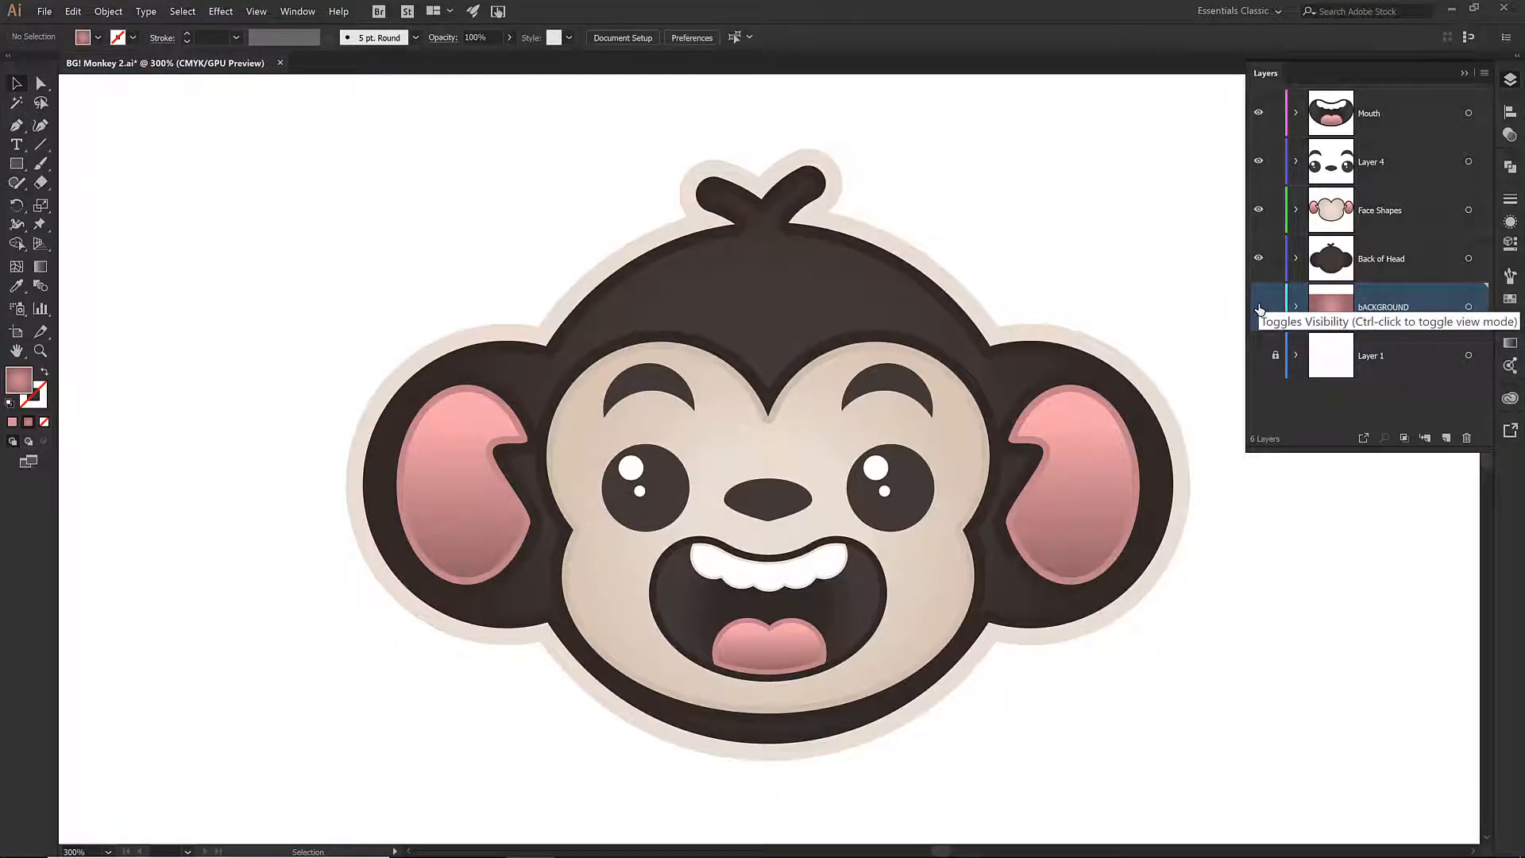
click(1259, 307)
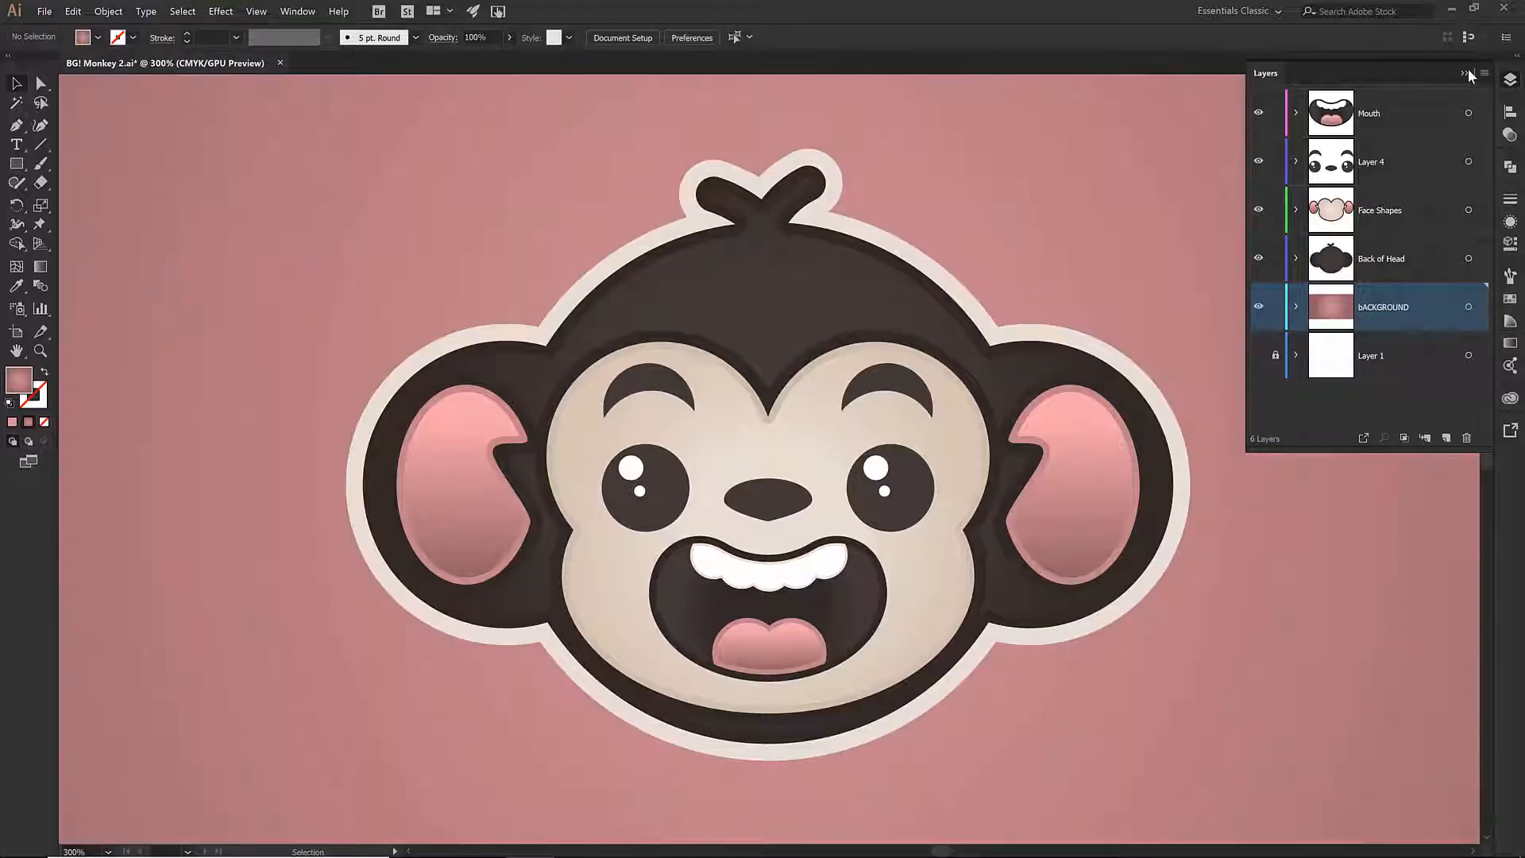
click(1466, 72)
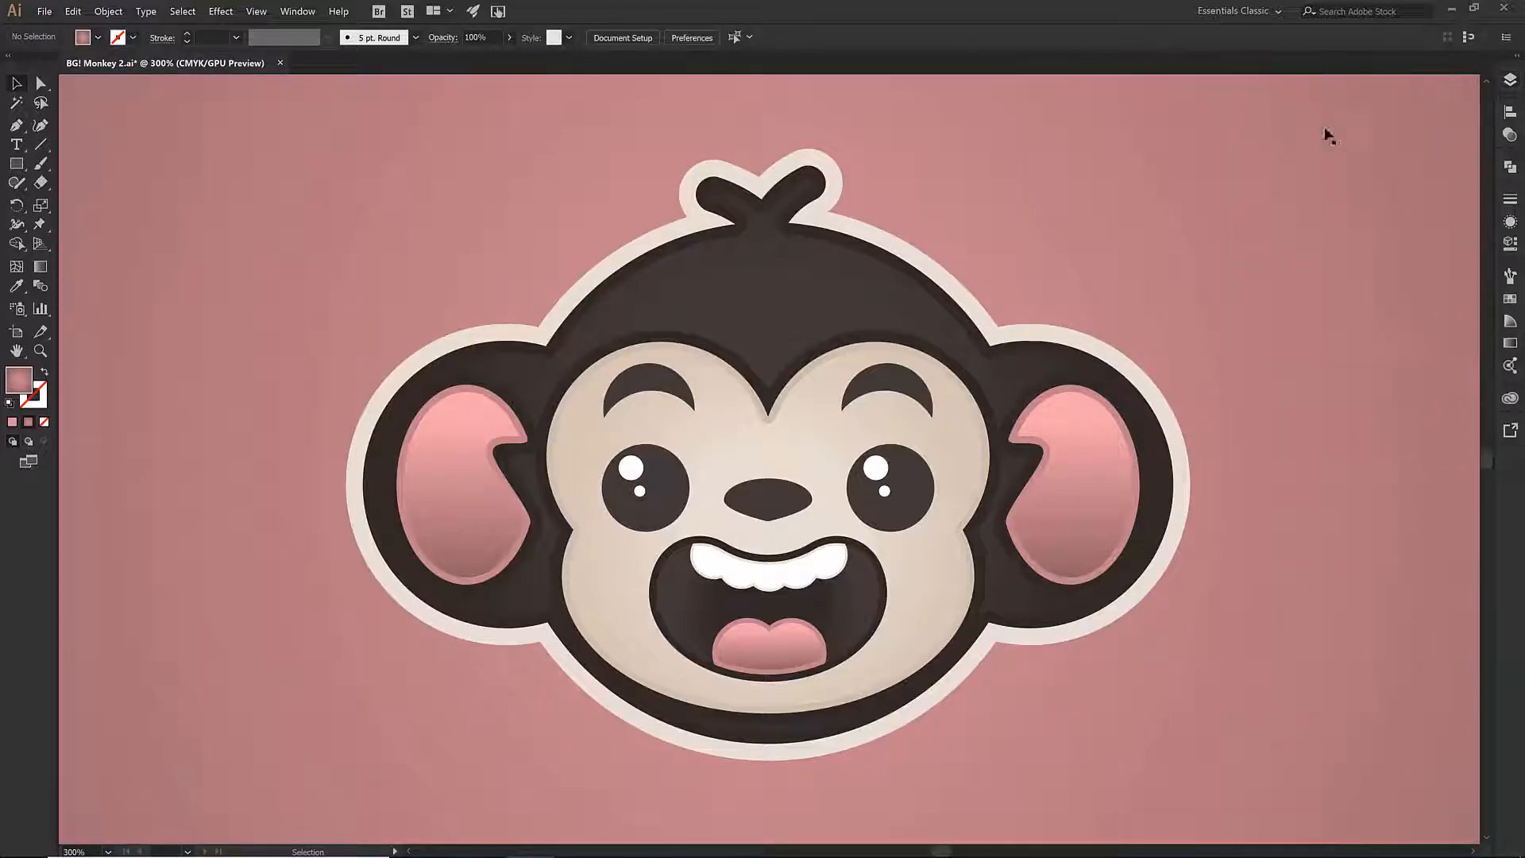
click(46, 12)
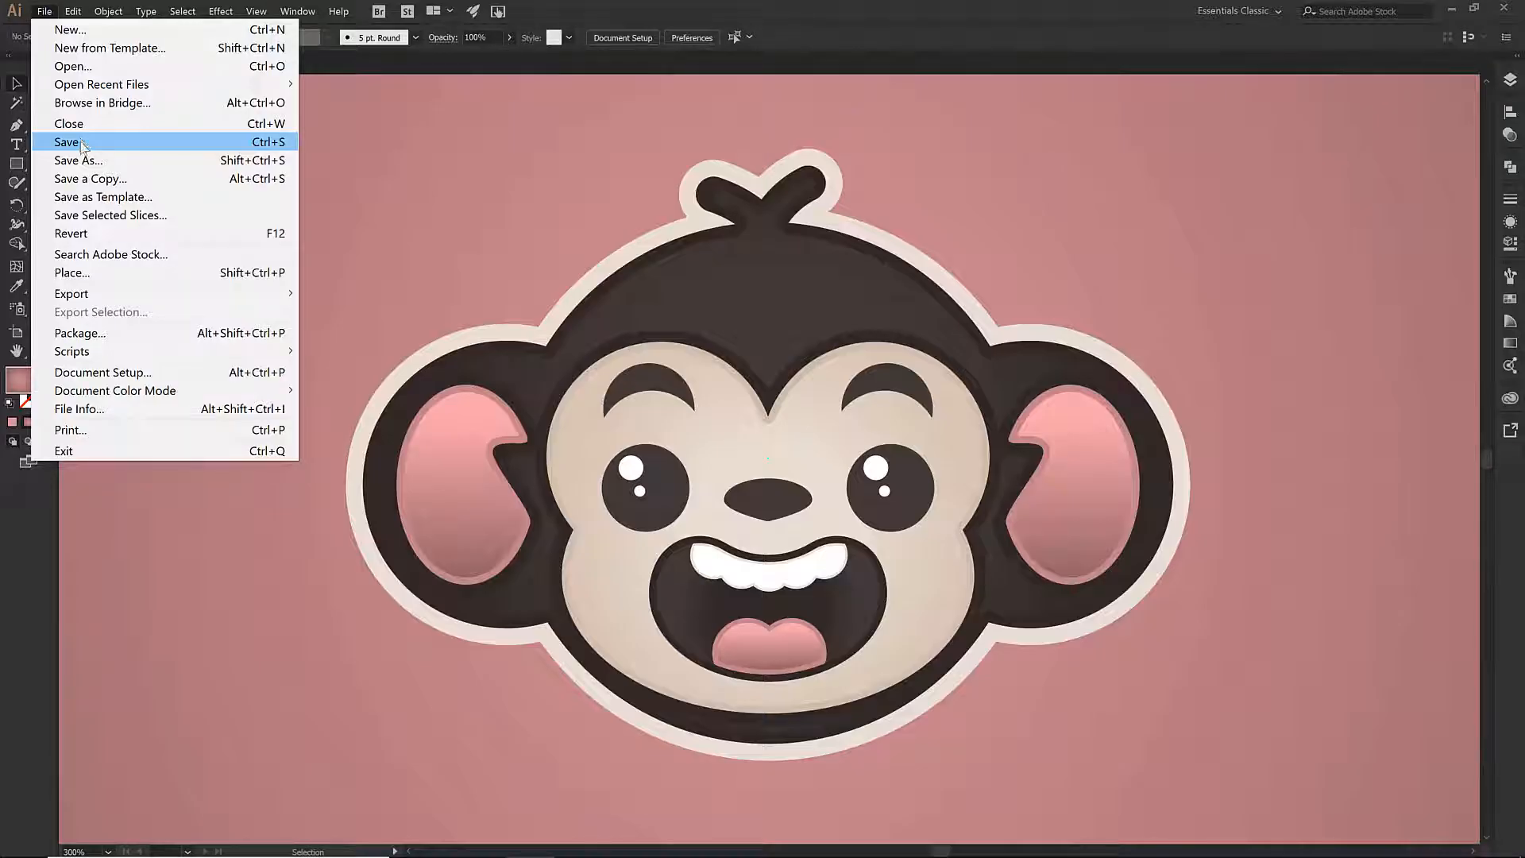
mouse_move(95, 294)
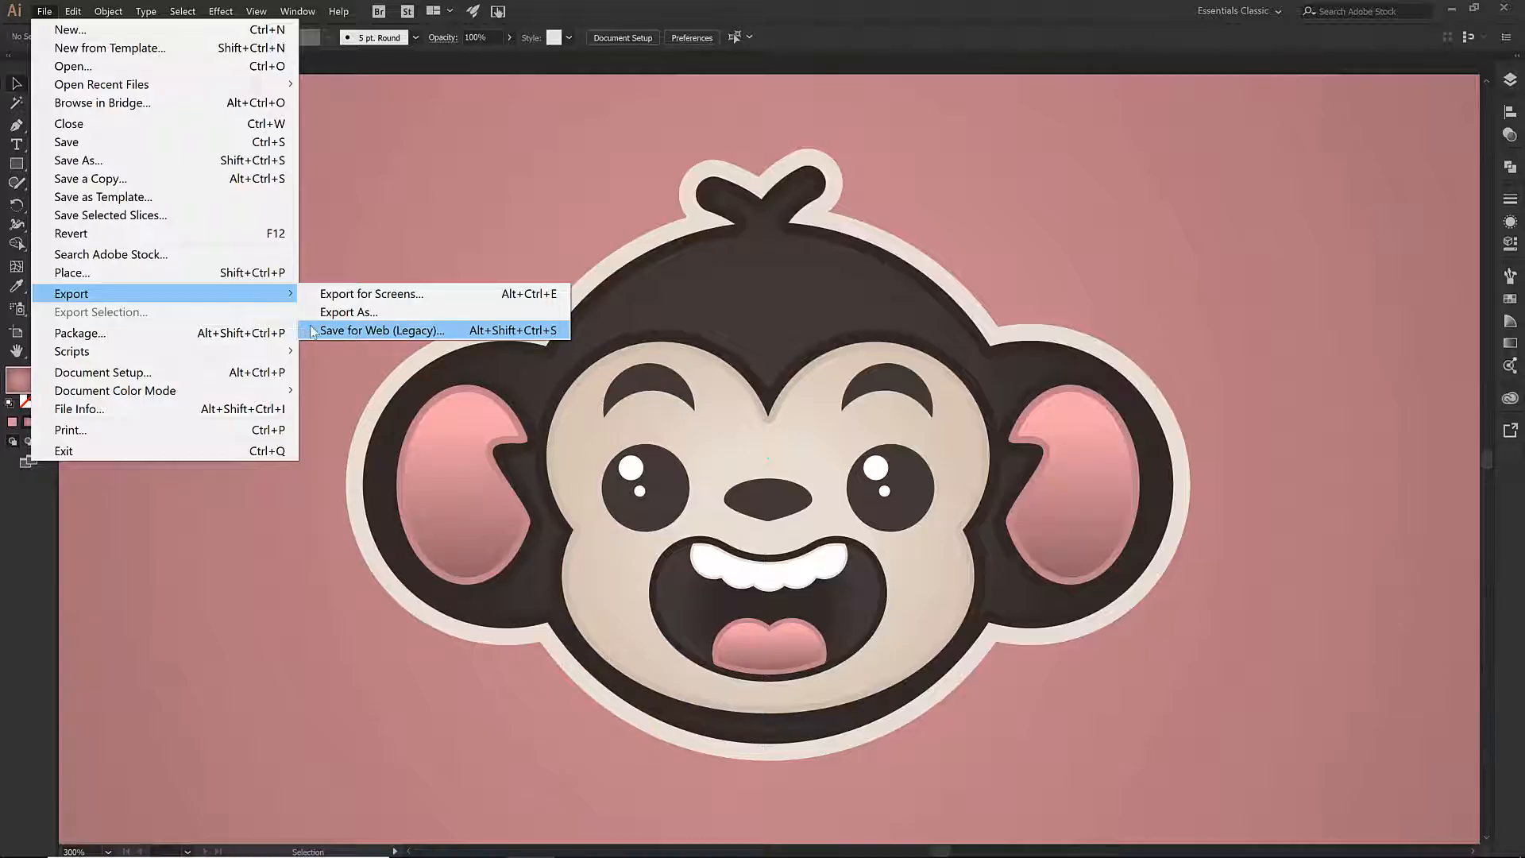
click(1514, 80)
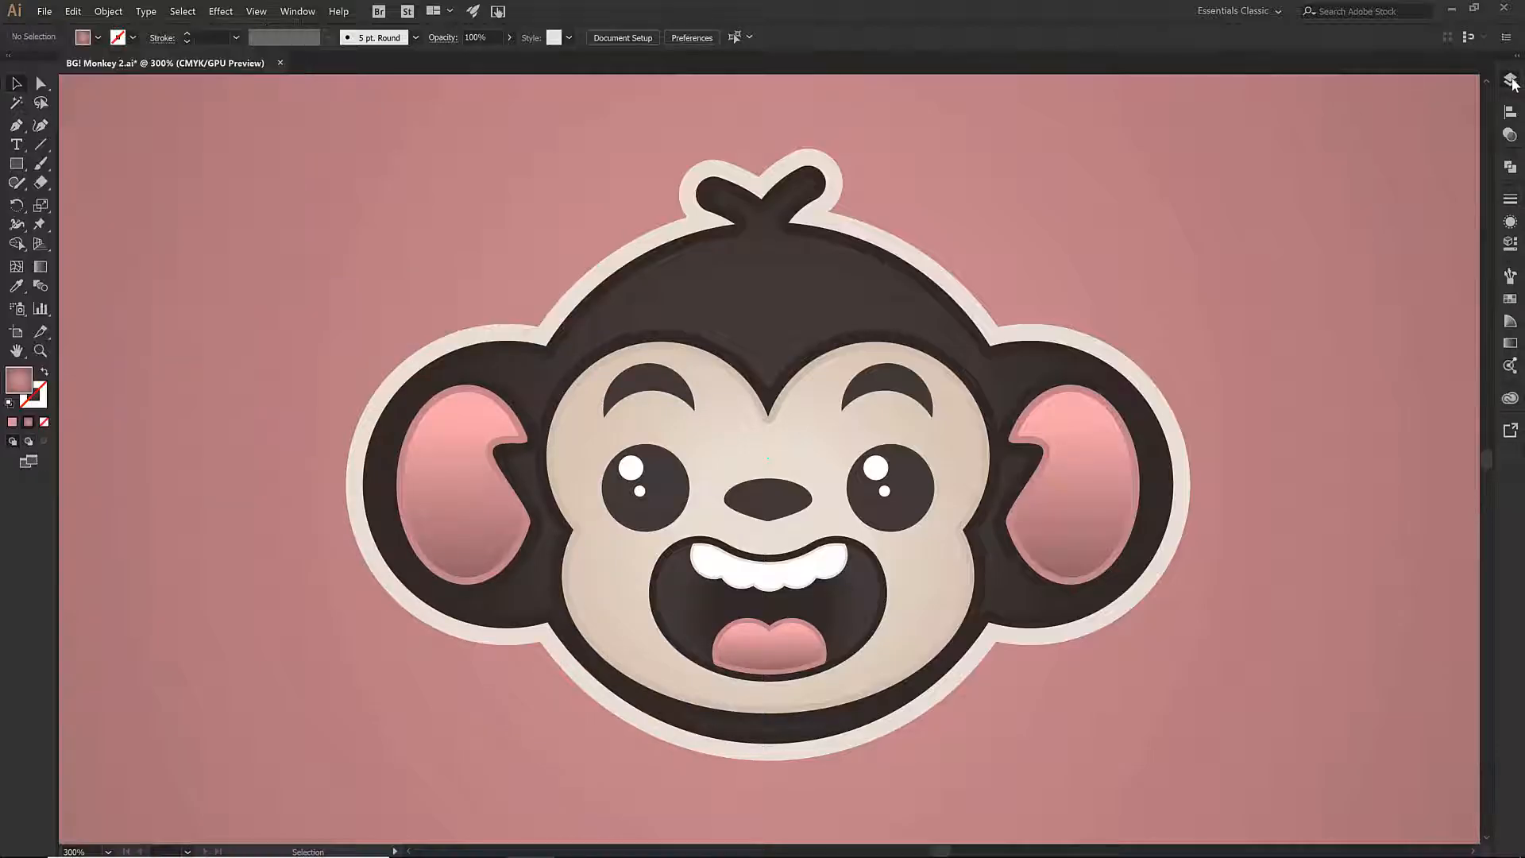
Step: Hide the bACKGROUND layer behind the monkey head and open the artwork in Save for Web (Legacy)
click(1511, 81)
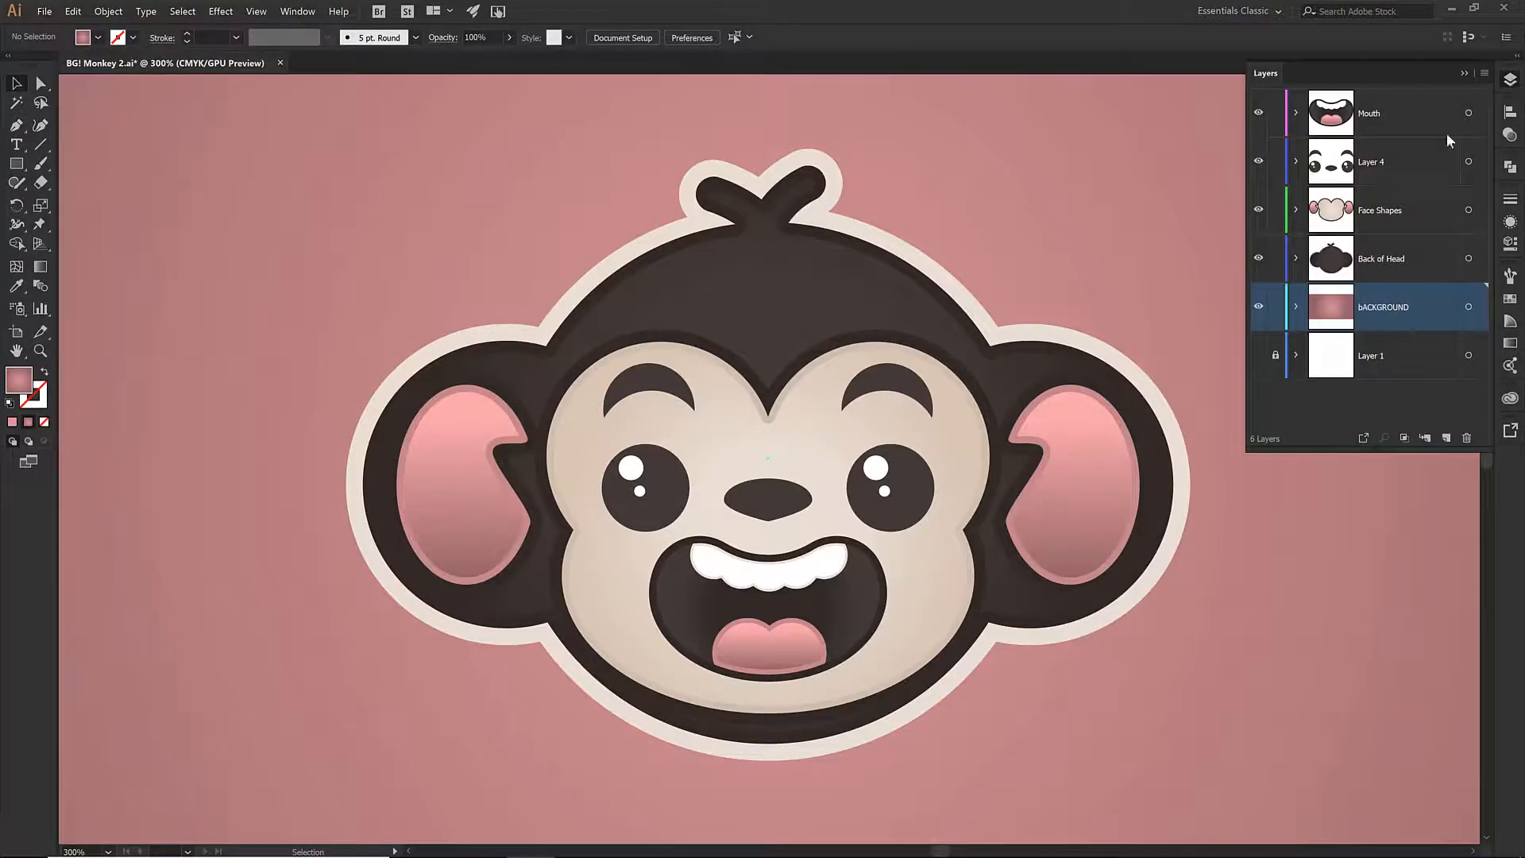
click(1261, 306)
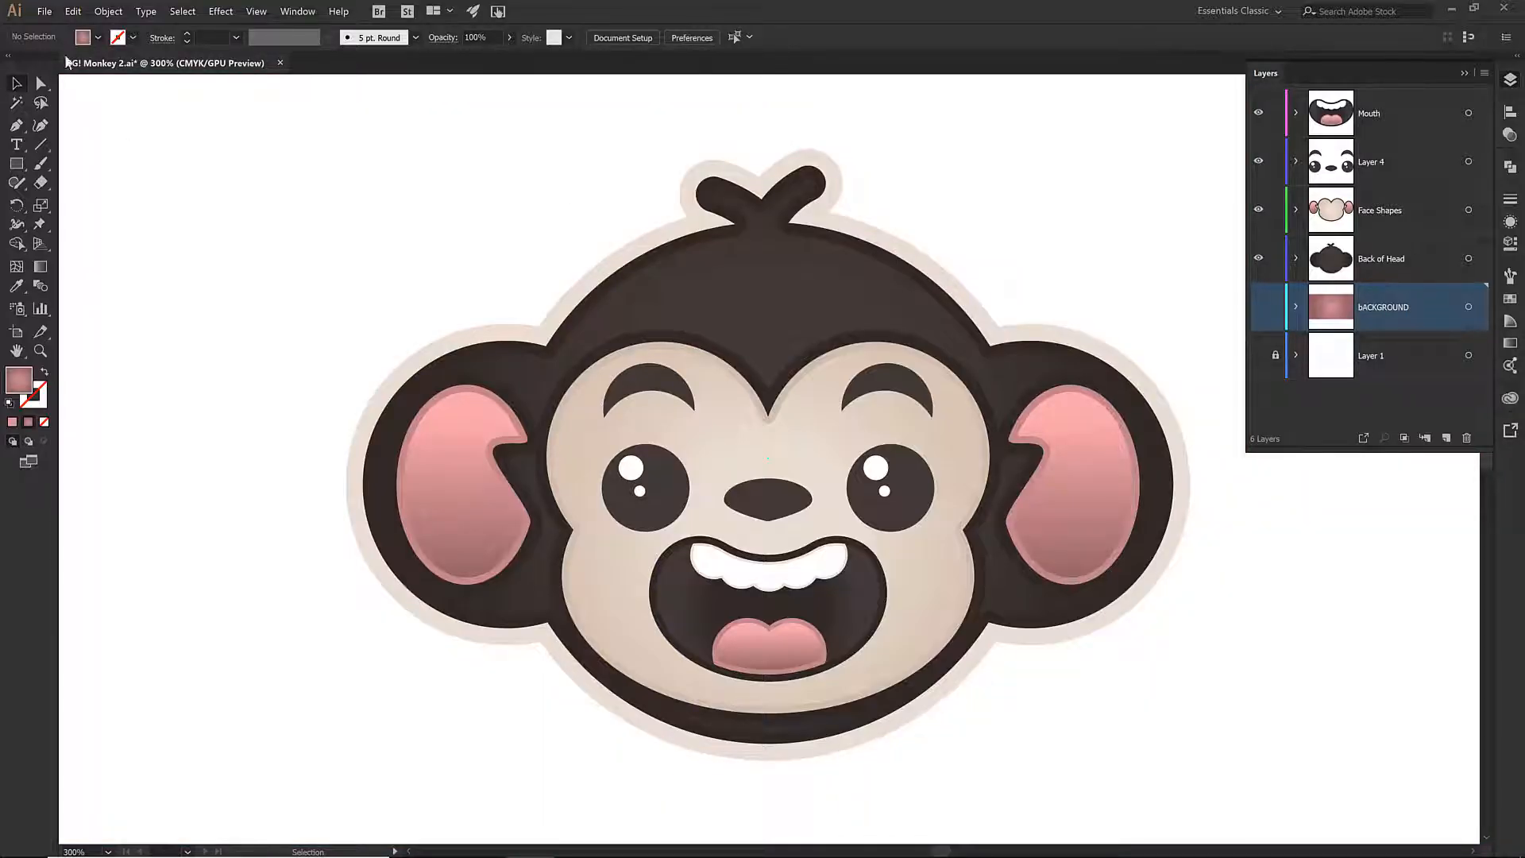
click(45, 13)
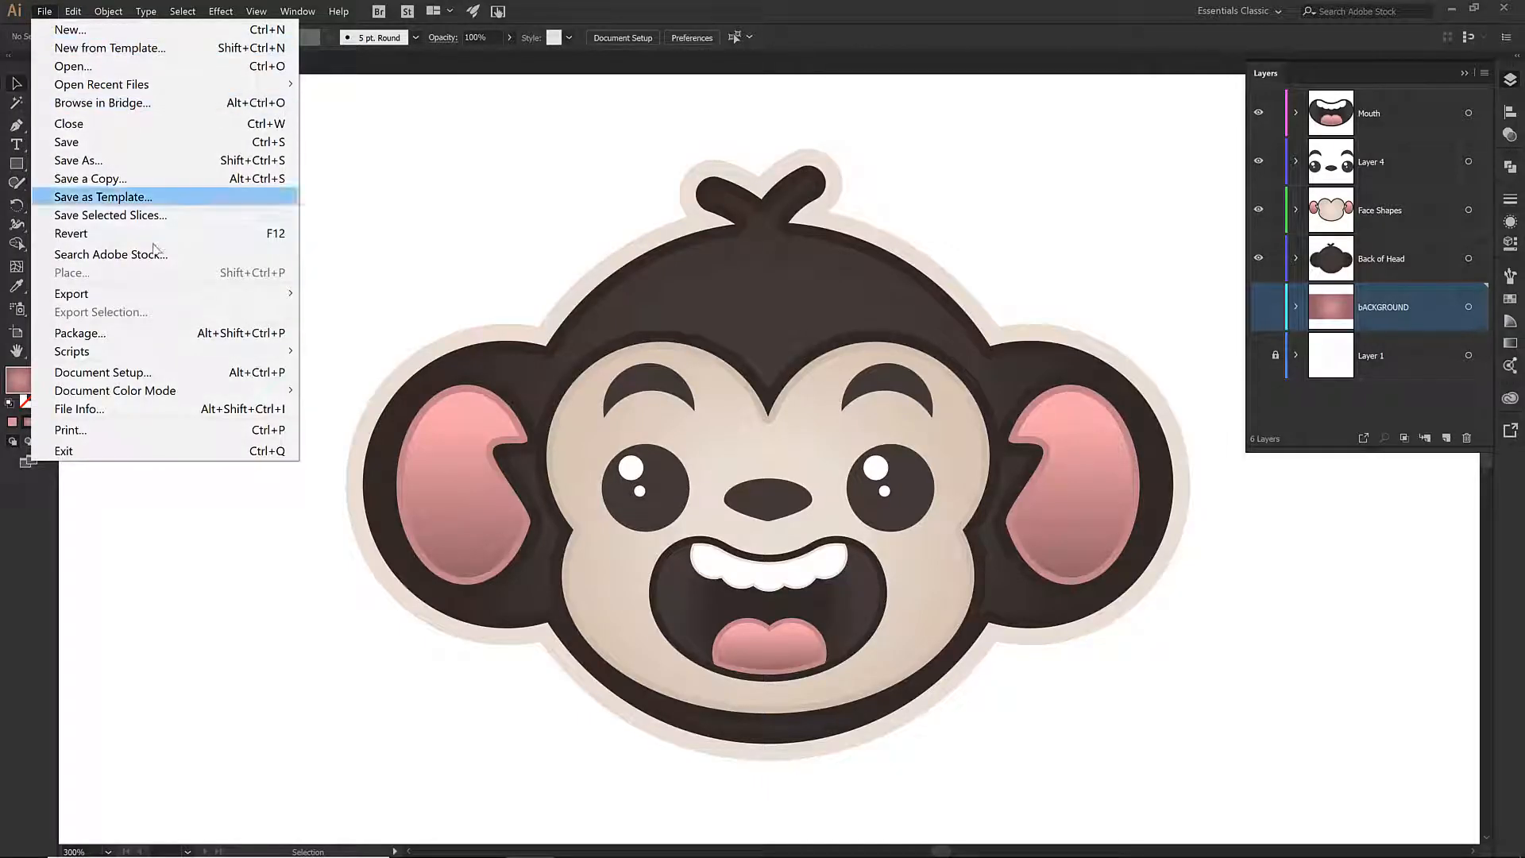
mouse_move(159, 295)
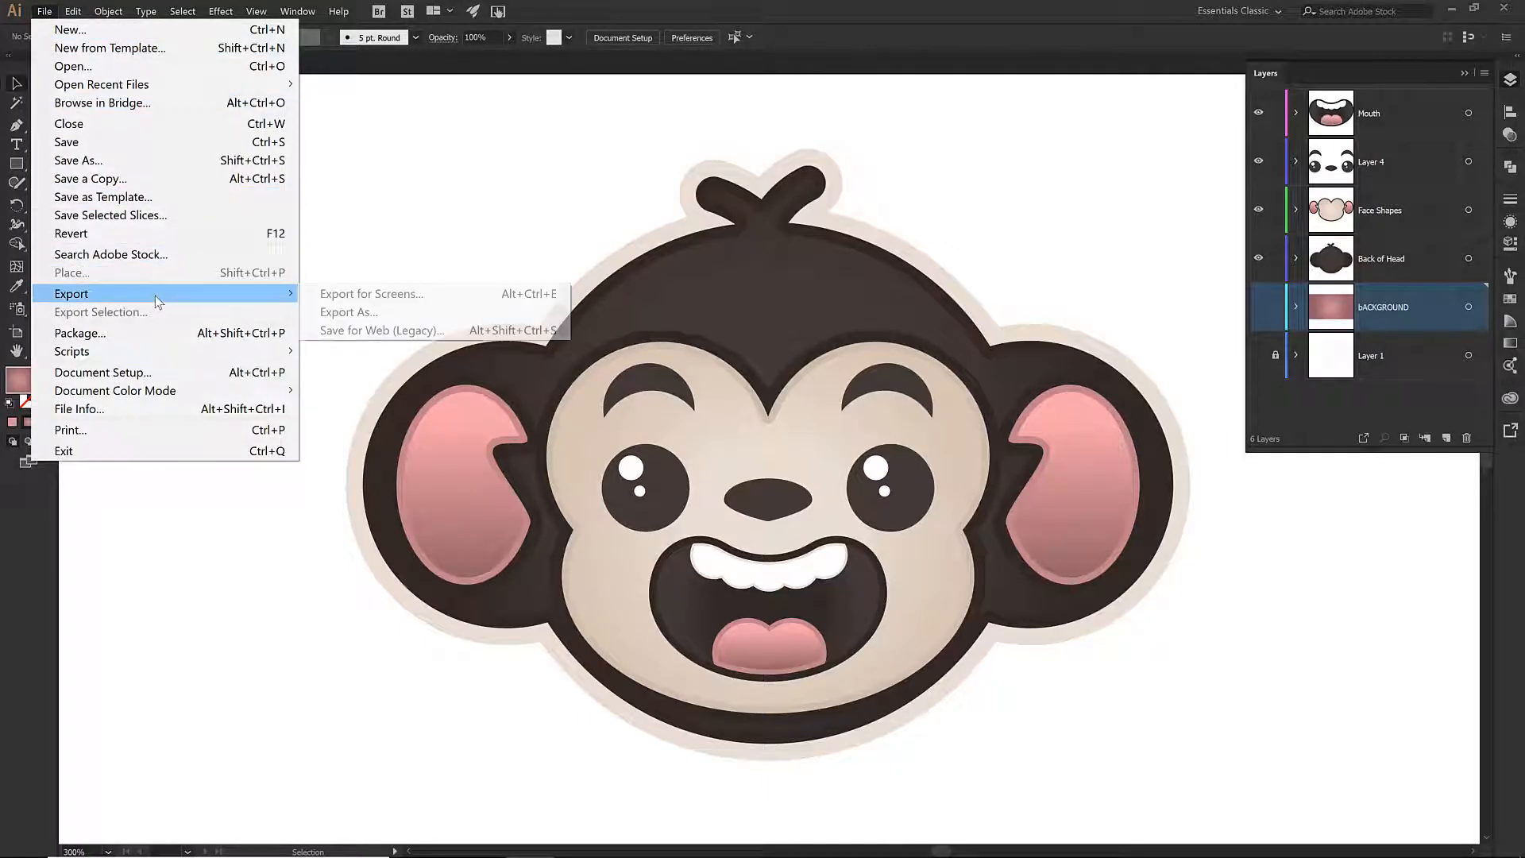
click(348, 331)
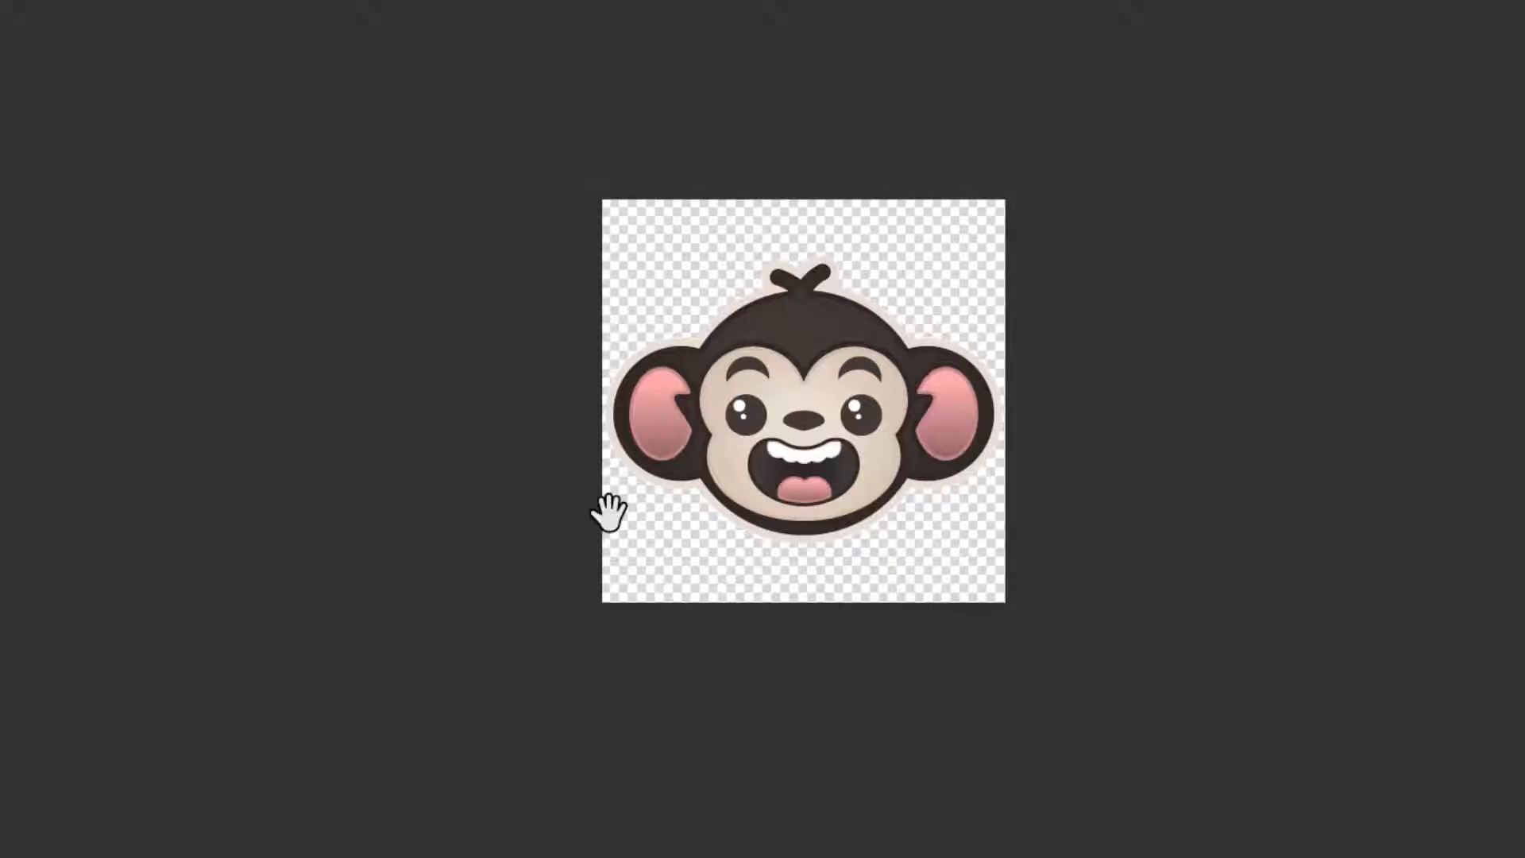
Step: Set the format to PNG-24 without clipping to the artboard, and save the image as BG!-Monkey-2 in Documents
click(1141, 95)
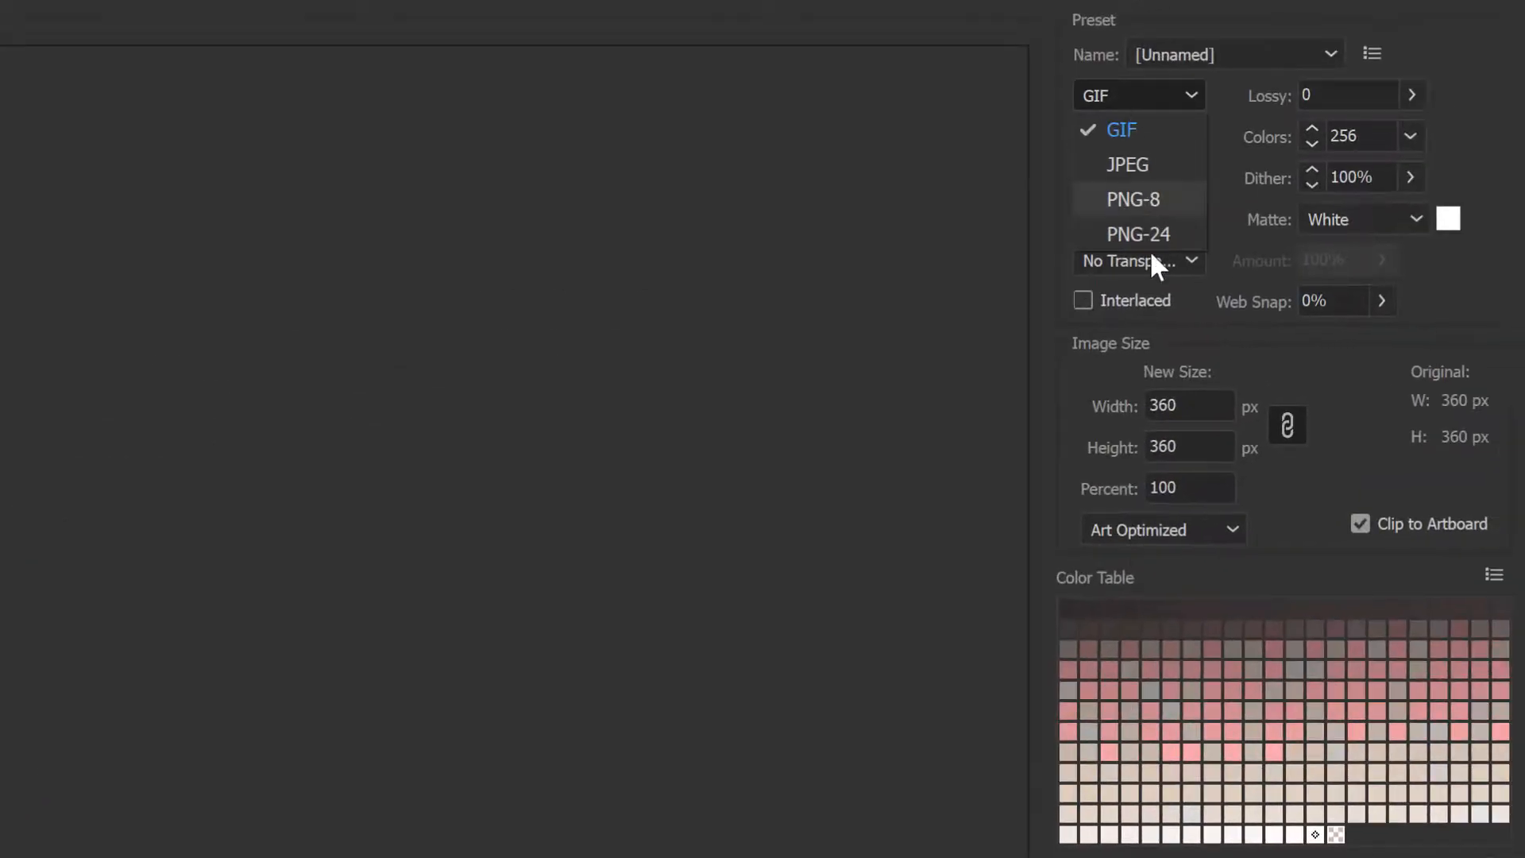
click(1150, 245)
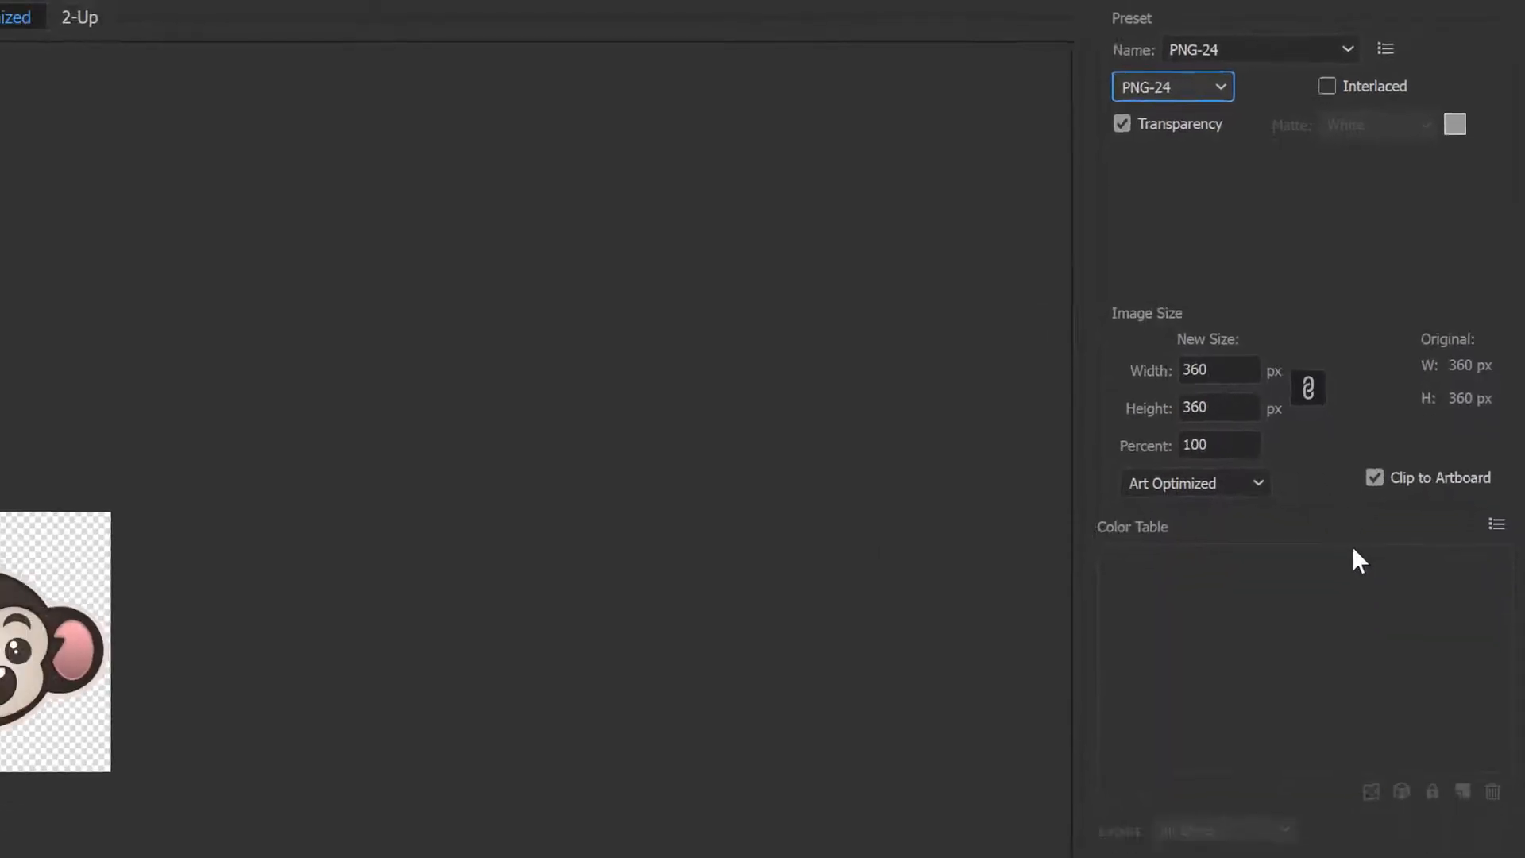
click(1375, 477)
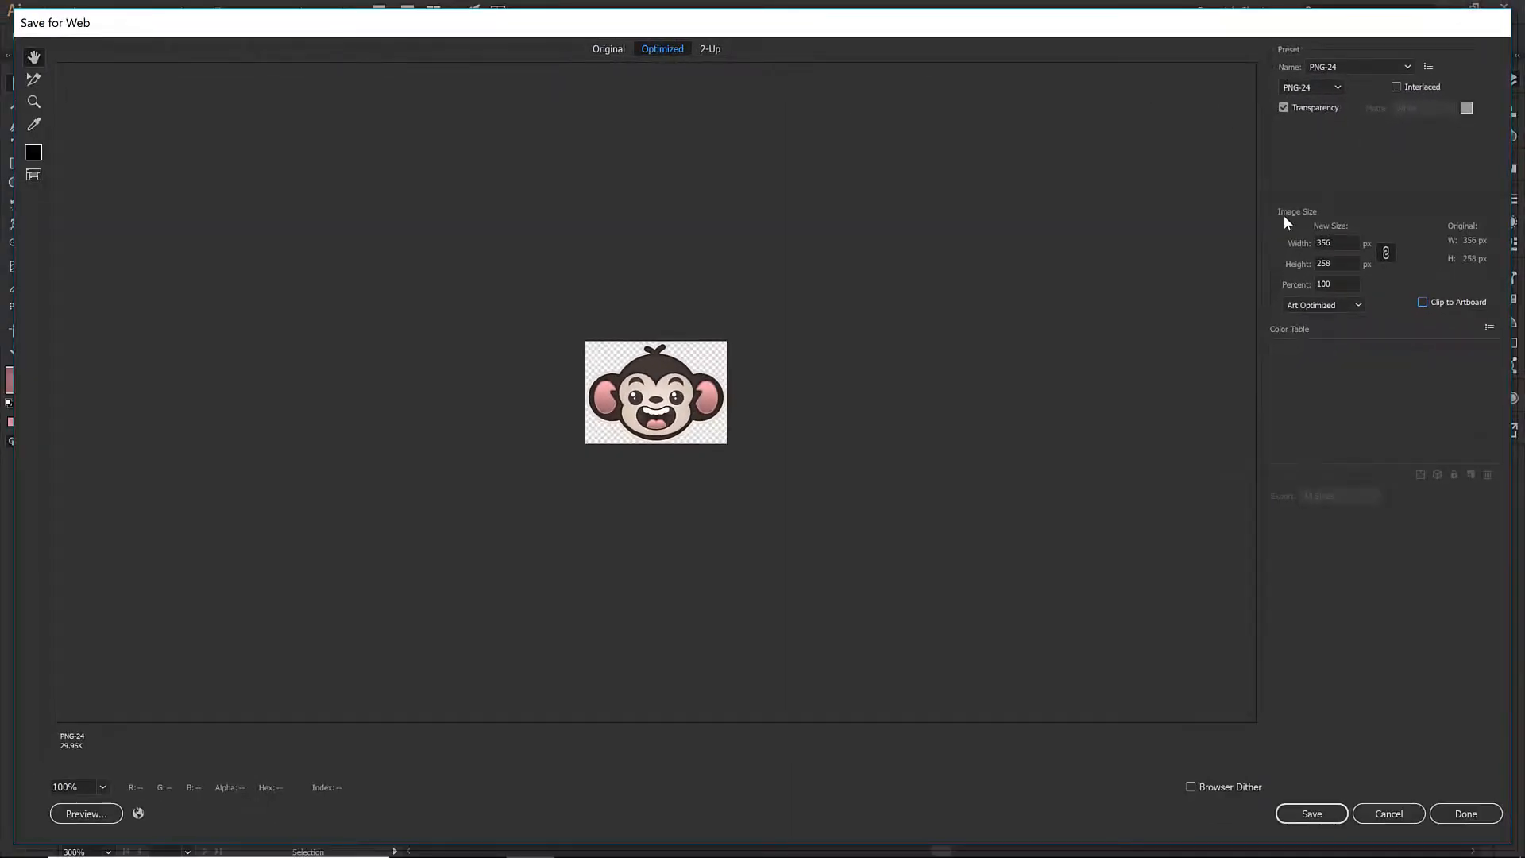
click(1330, 815)
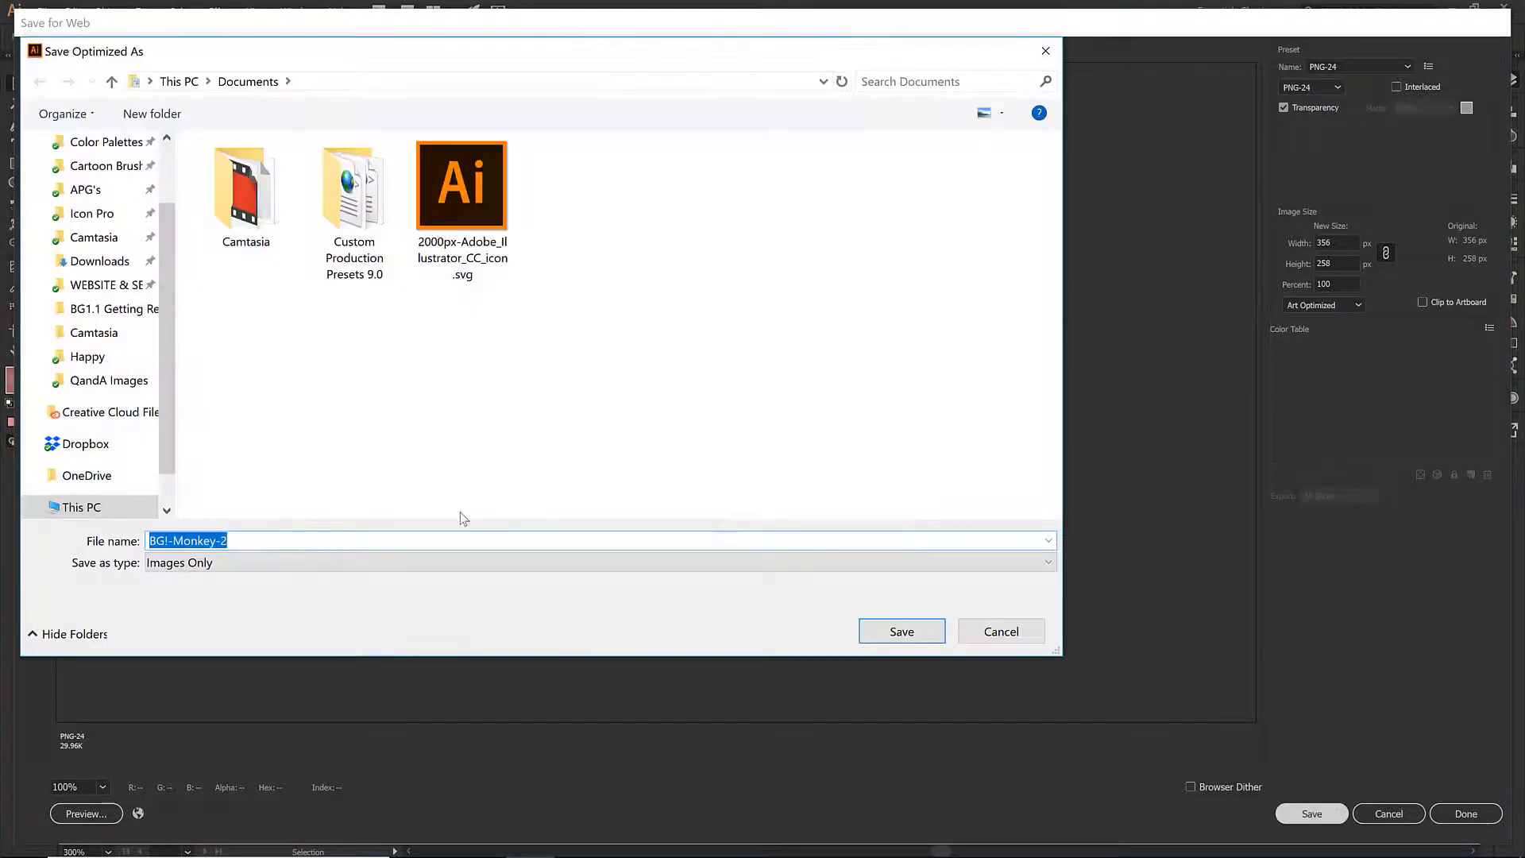
click(900, 630)
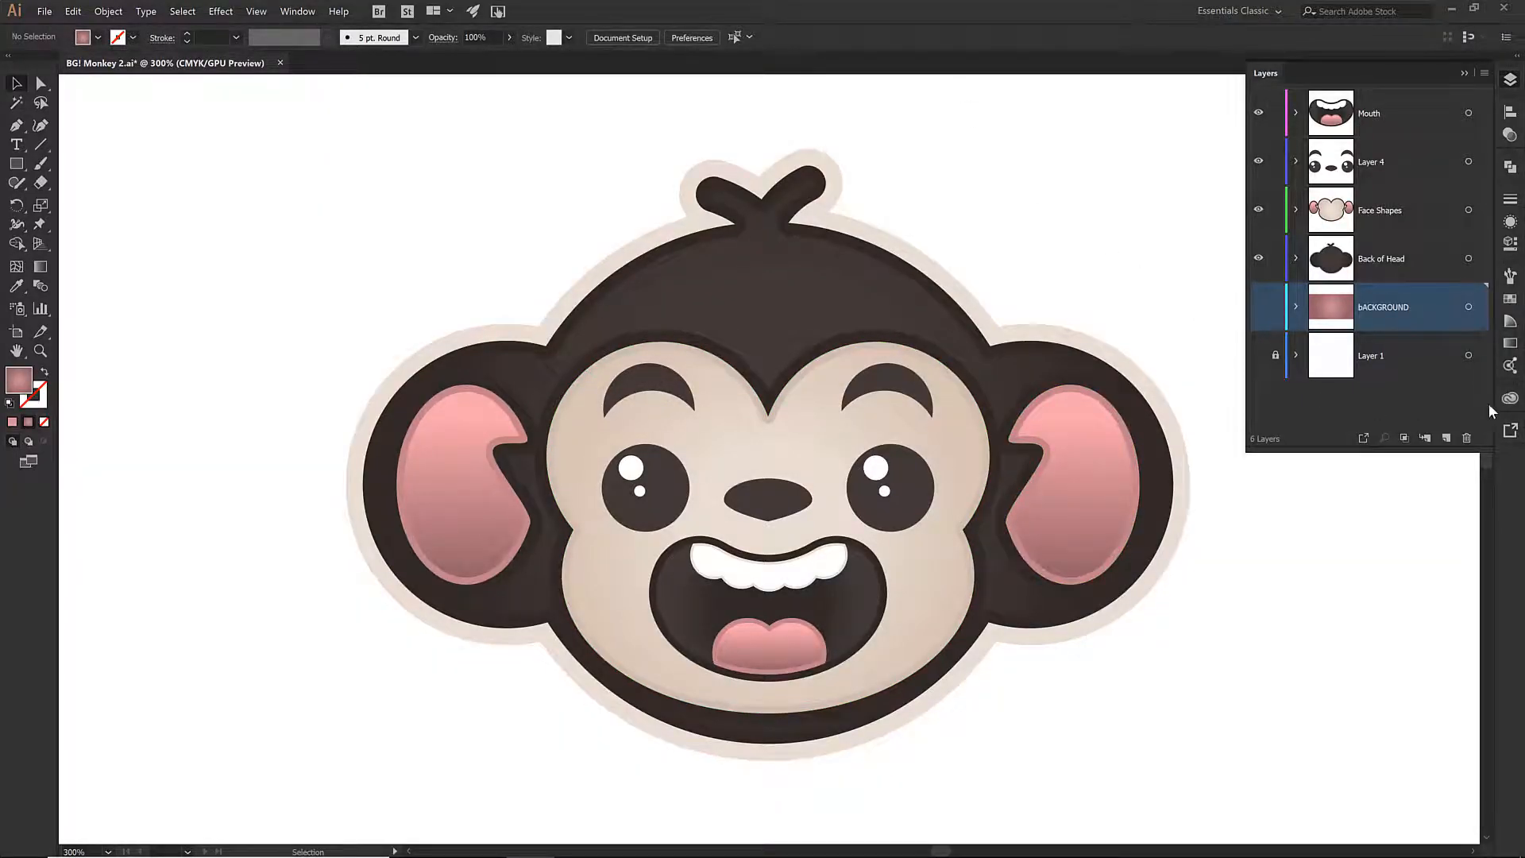
Step: Select all of the monkey artwork and add it as a single asset for Asset Export
click(1513, 435)
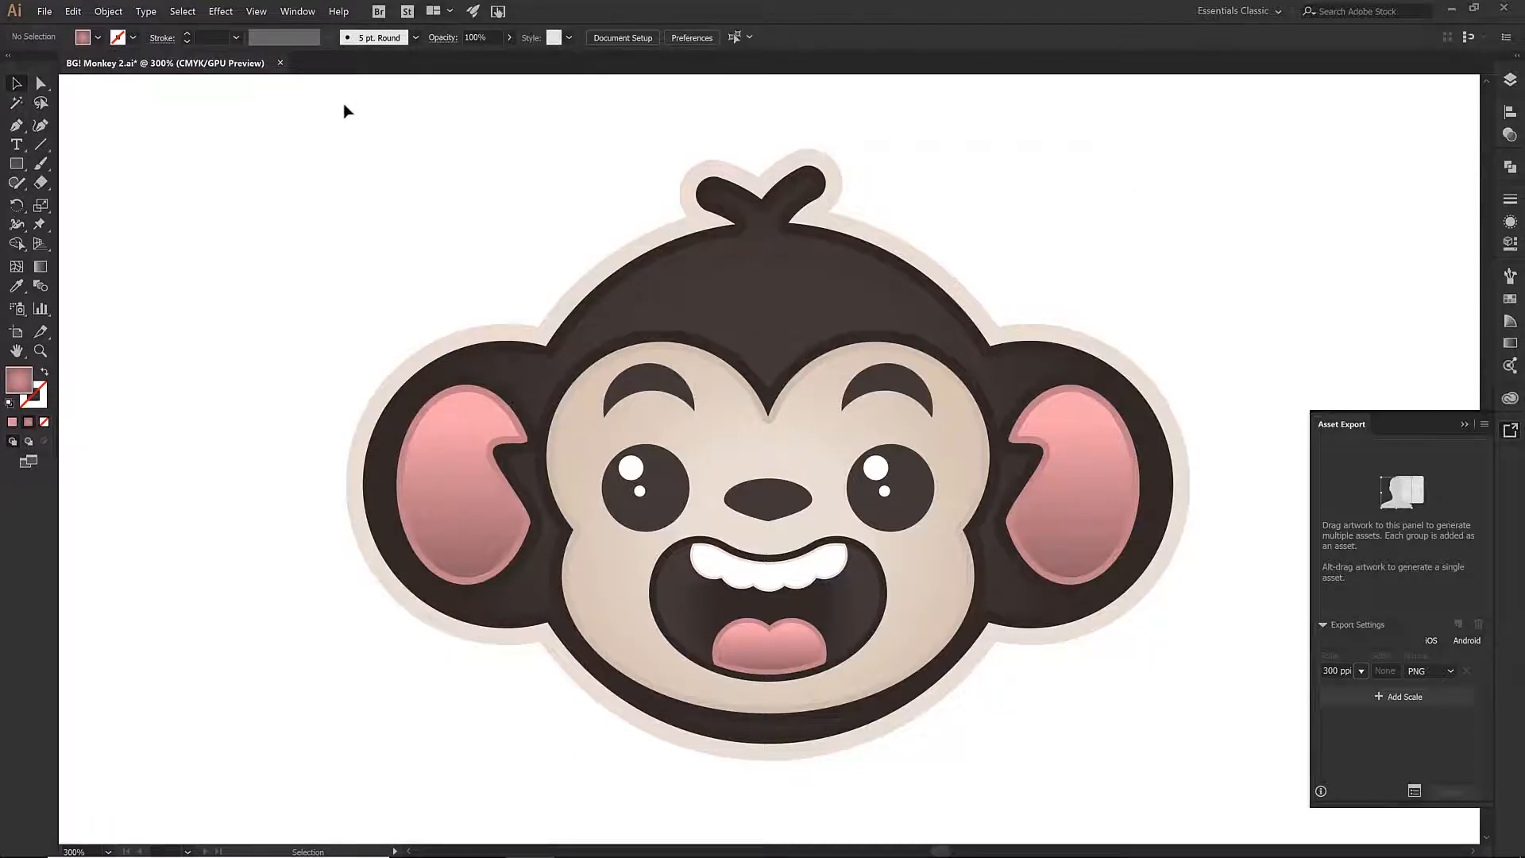
drag(801, 365, 1223, 780)
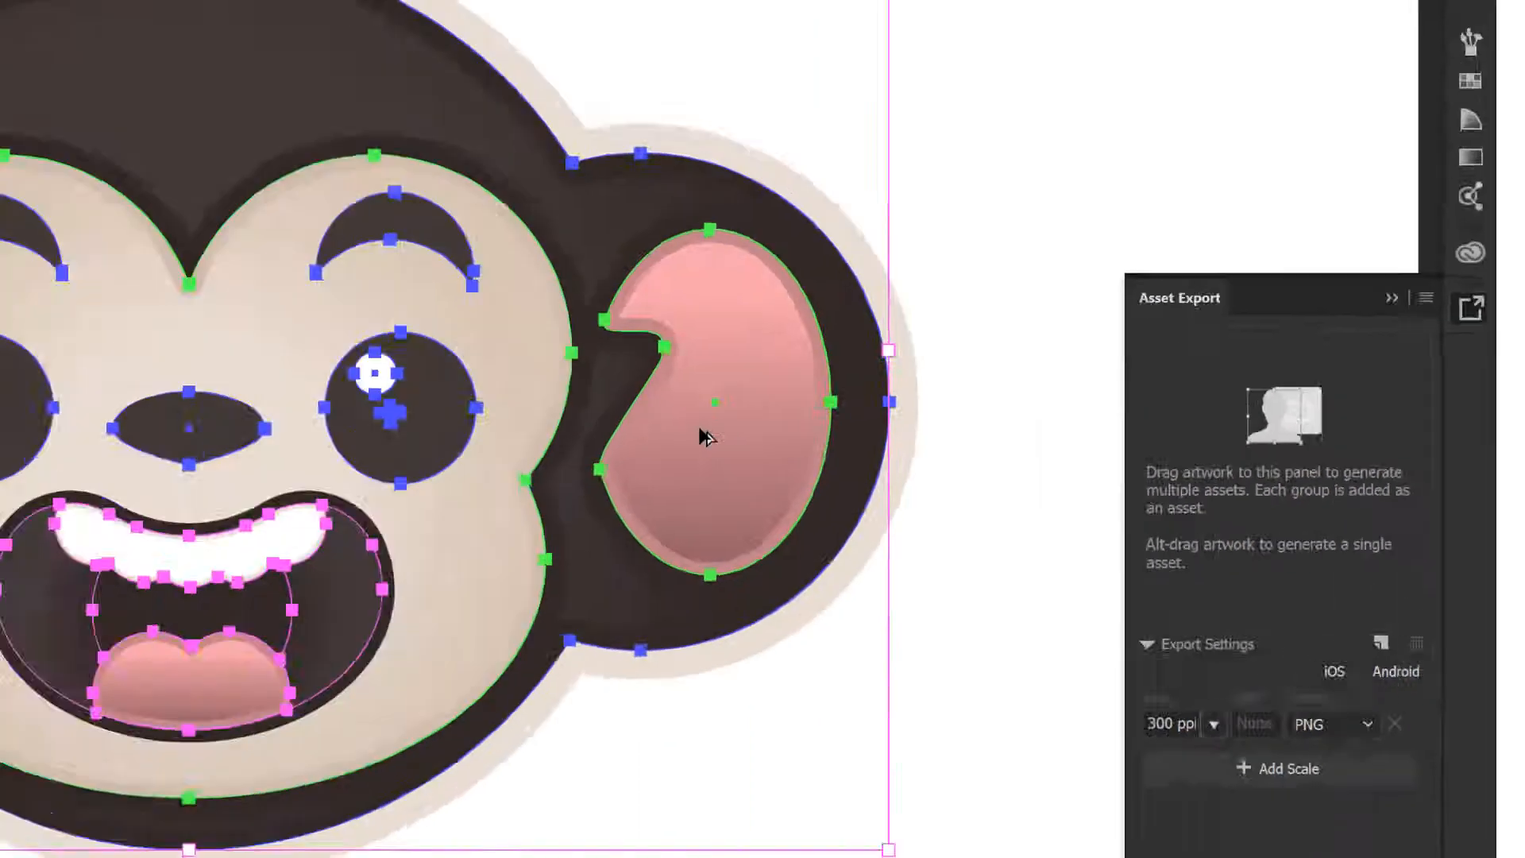
drag(1066, 506, 1415, 500)
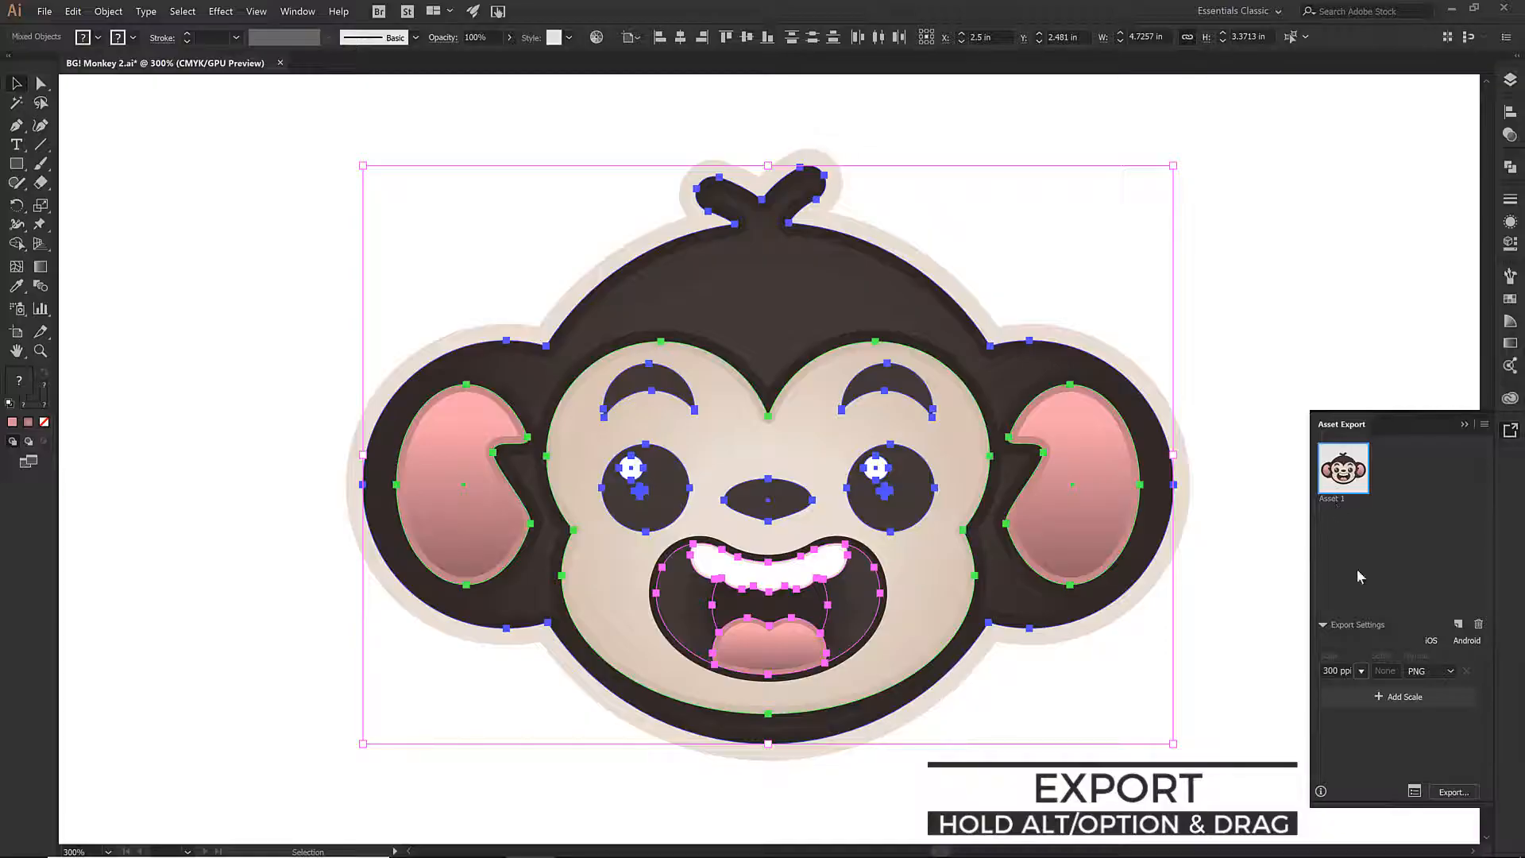
Step: Export the monkey asset as a 300 ppi PNG through Export for Screens, then close the output folder and deselect the artwork
click(1415, 792)
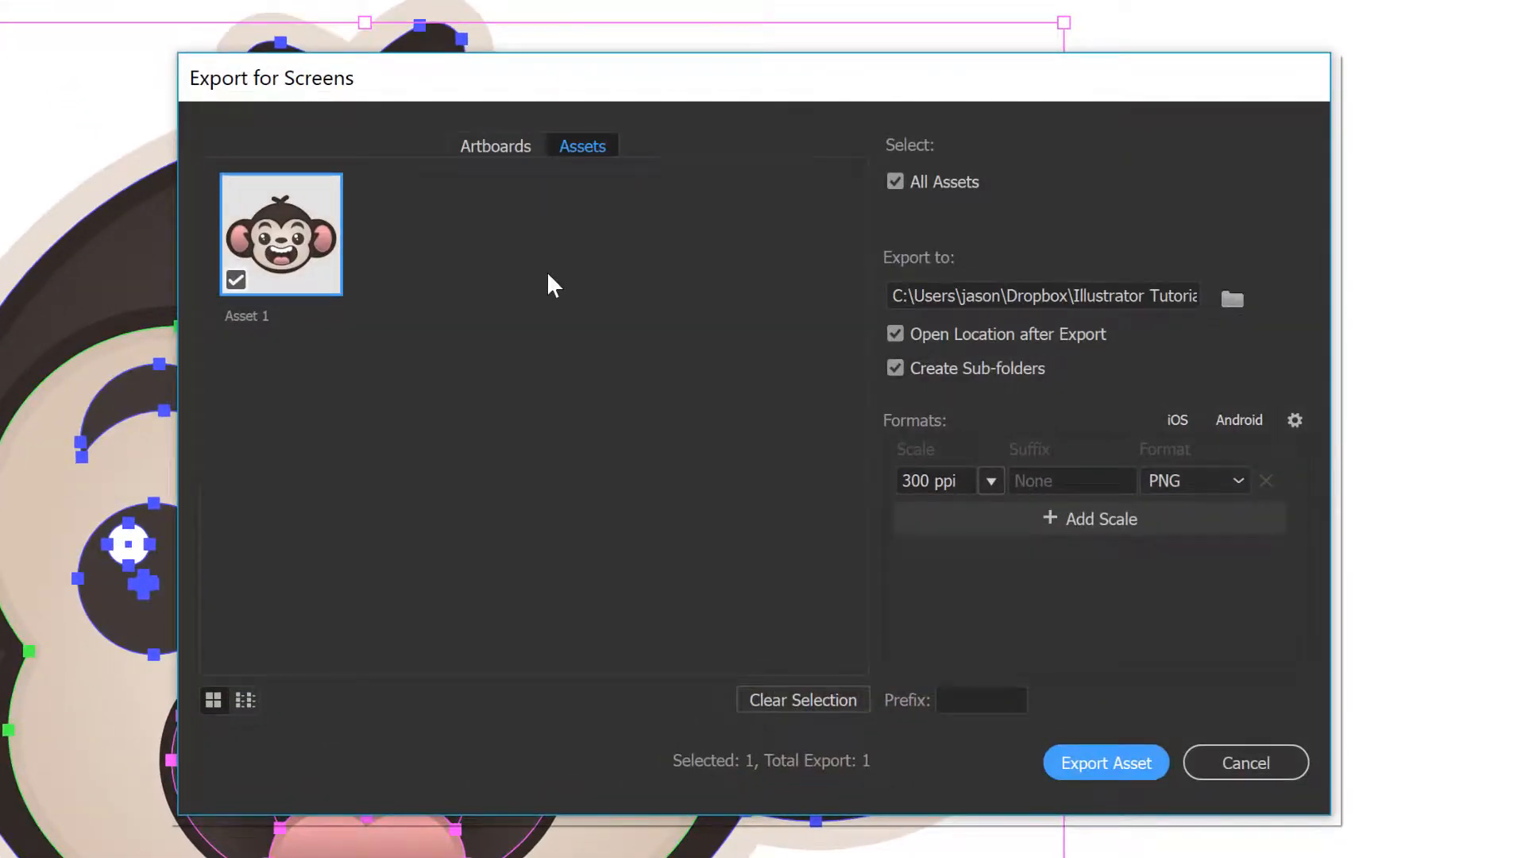
click(476, 149)
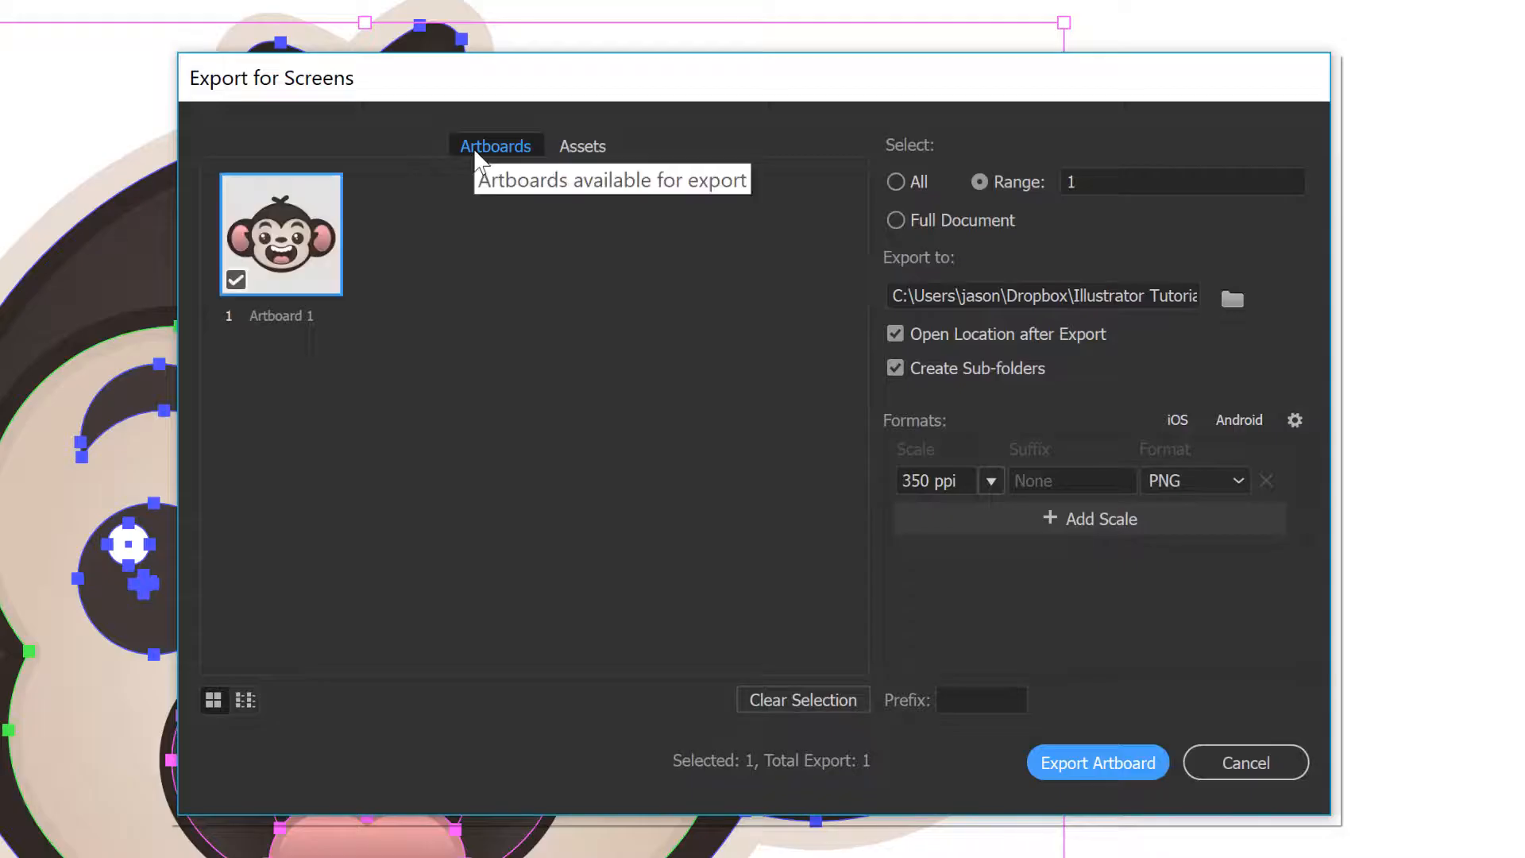
click(571, 147)
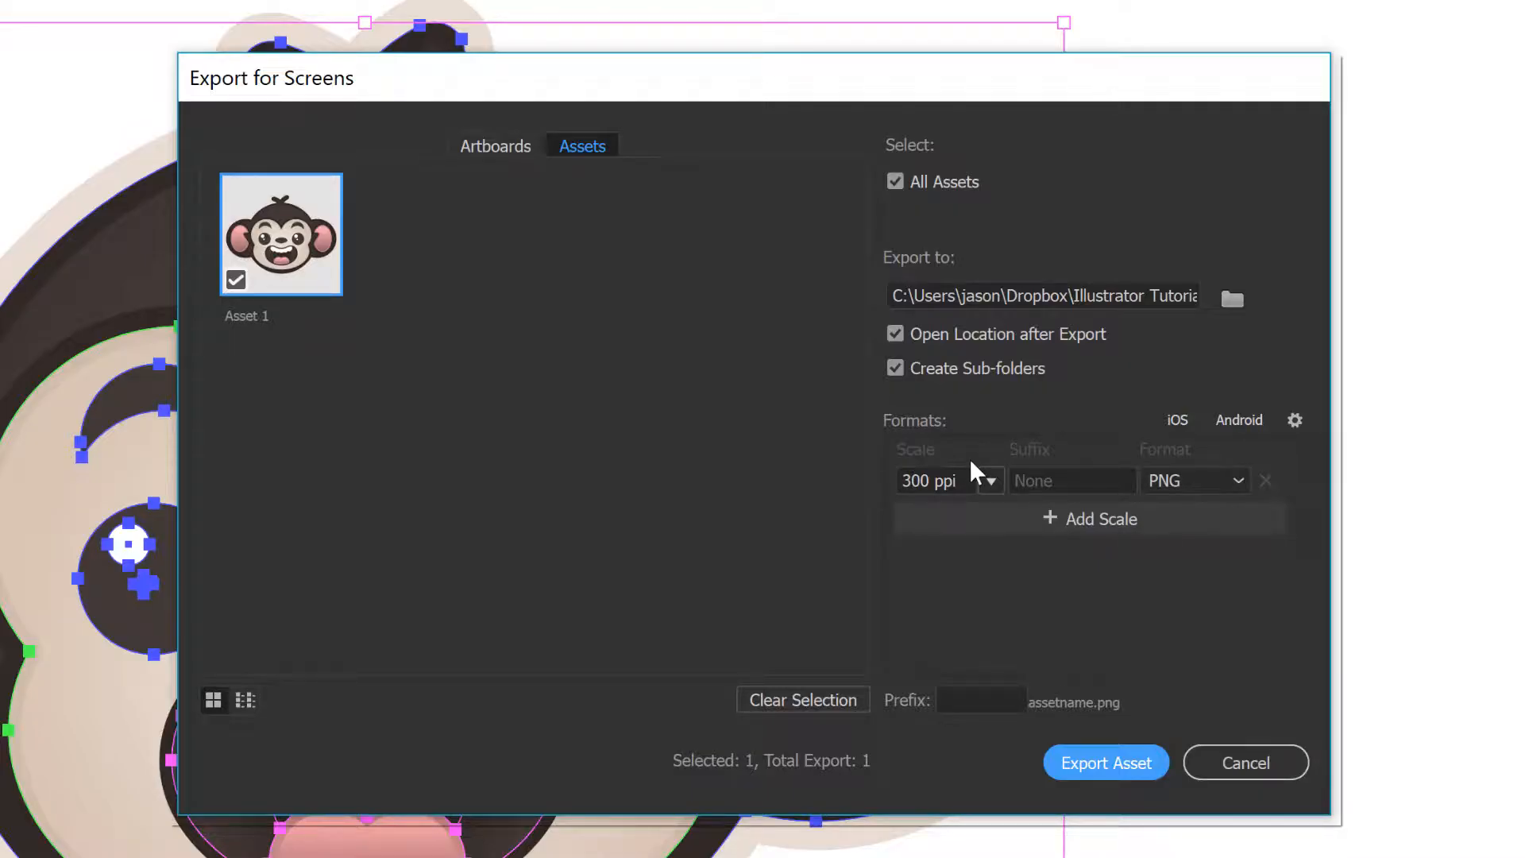
click(1113, 770)
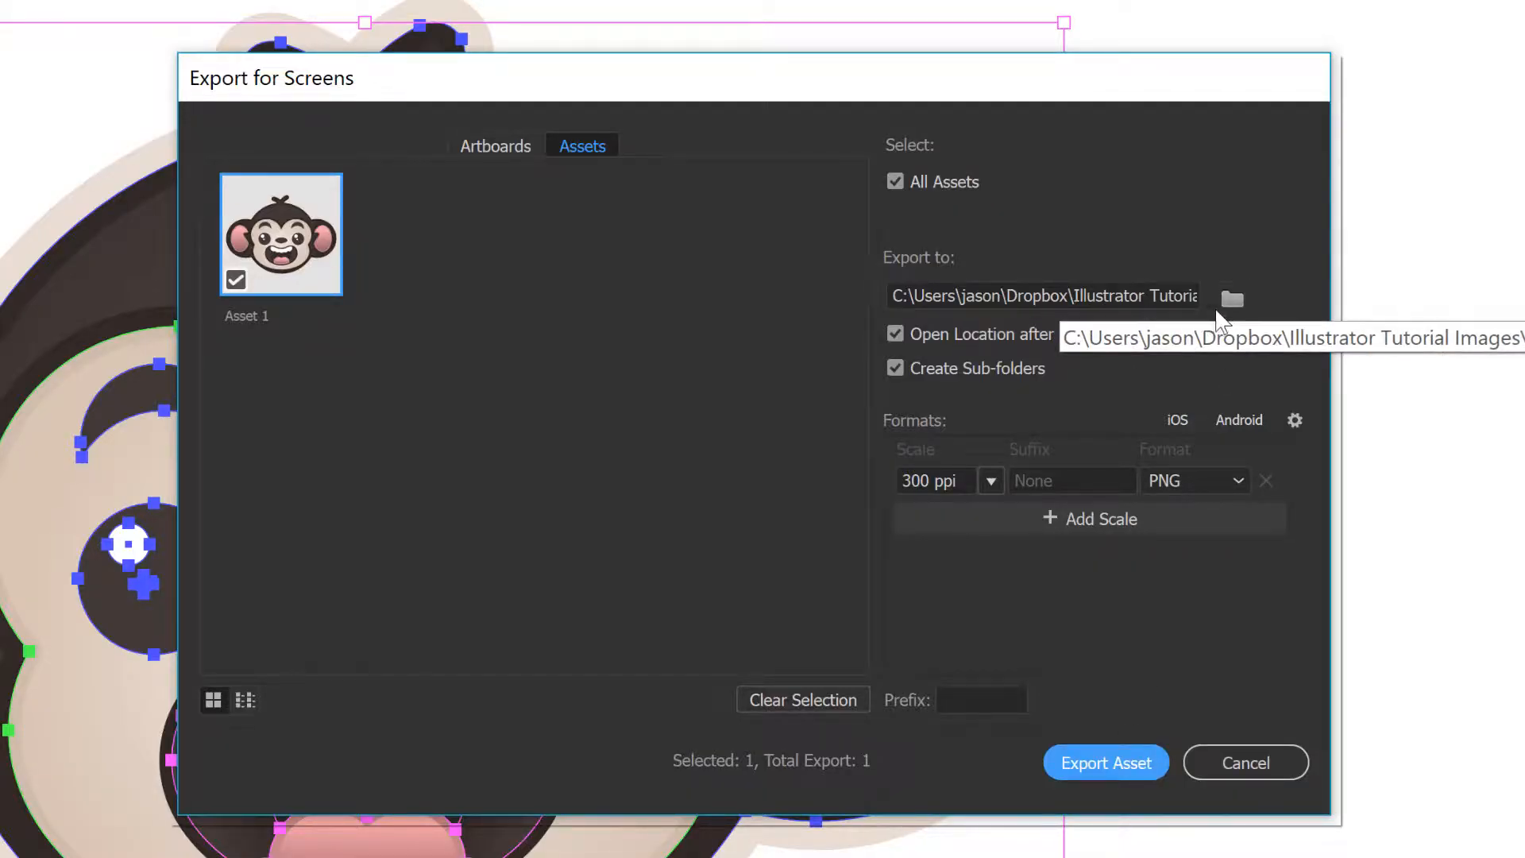
click(1102, 763)
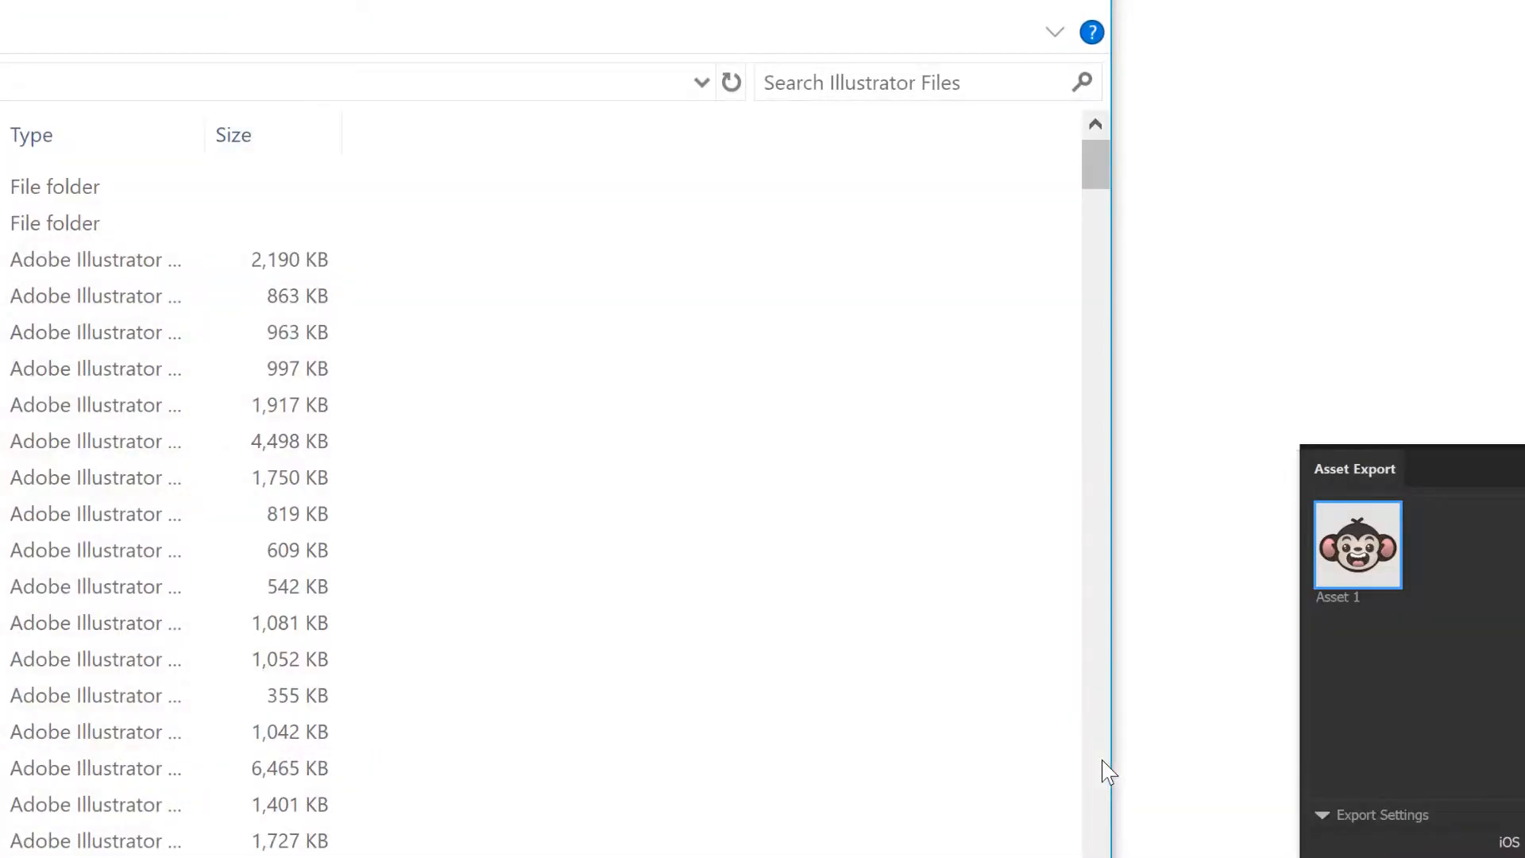
click(1178, 146)
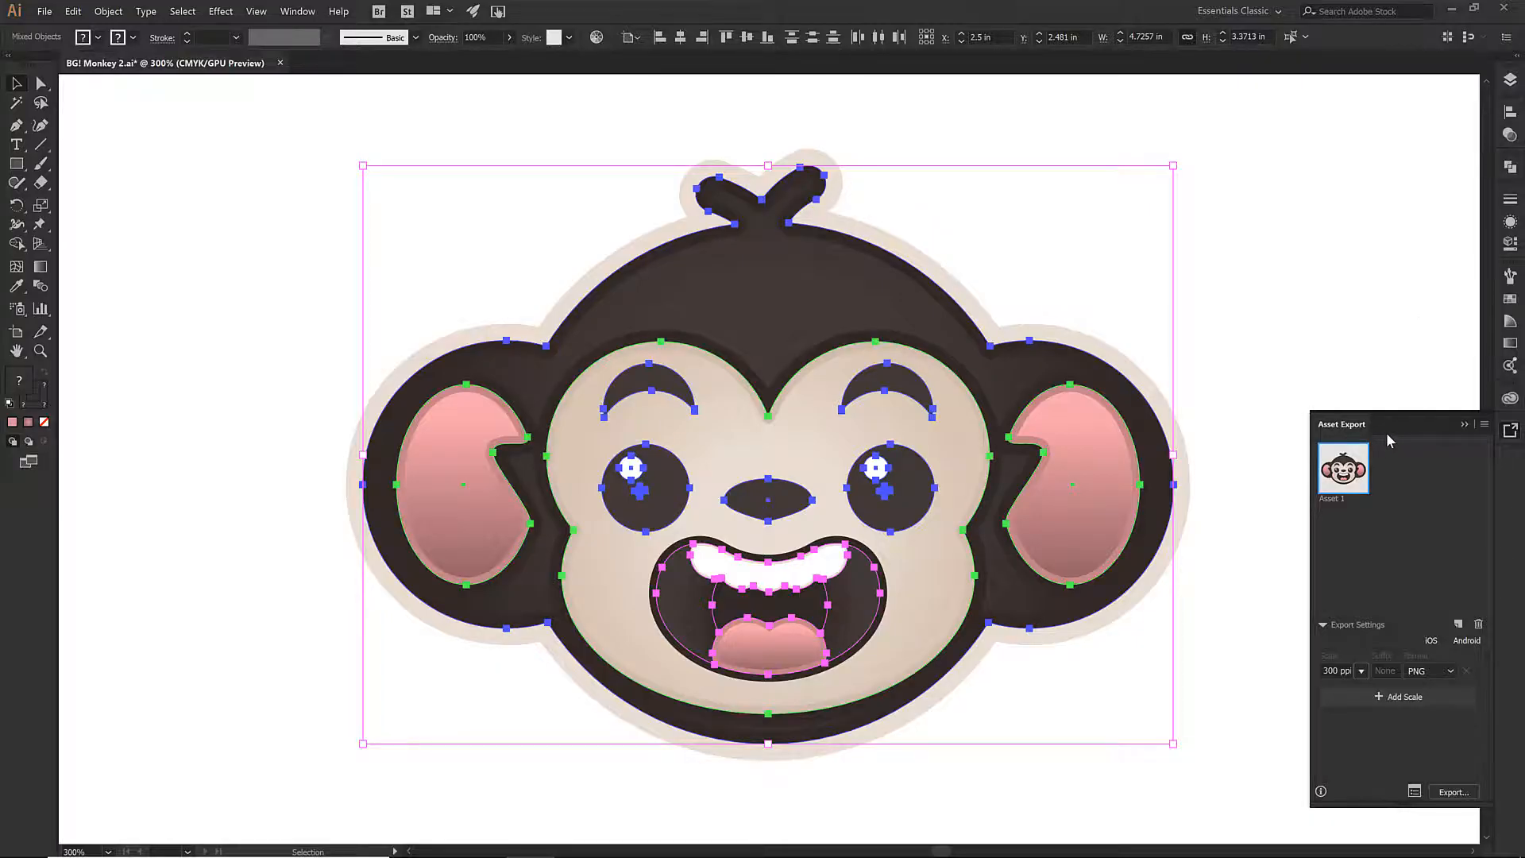
click(1324, 302)
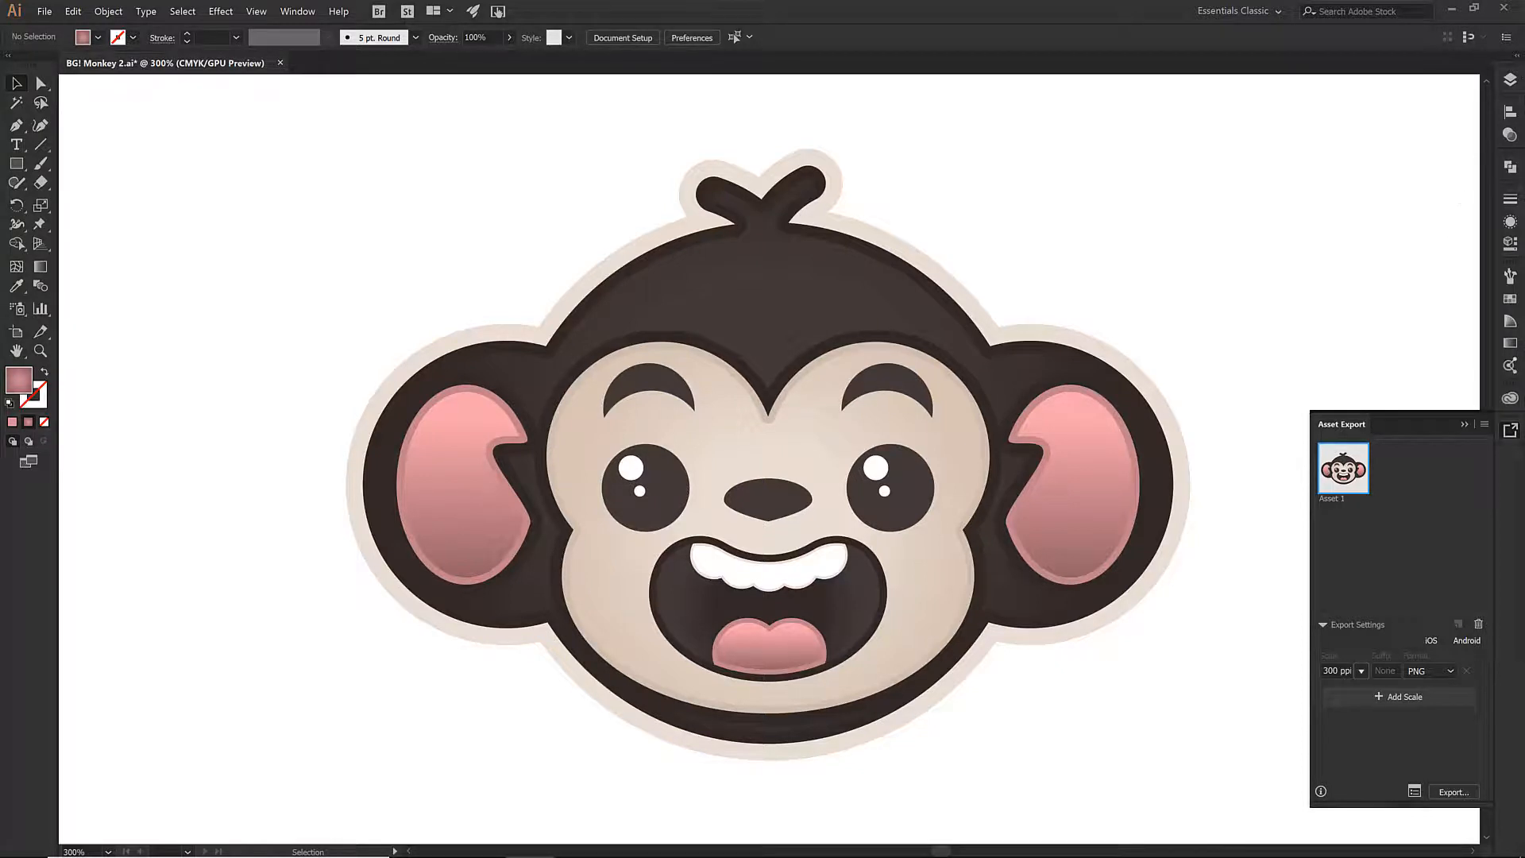
Step: Show the bACKGROUND layer again and open the artwork in Save for Web (Legacy)
click(1510, 79)
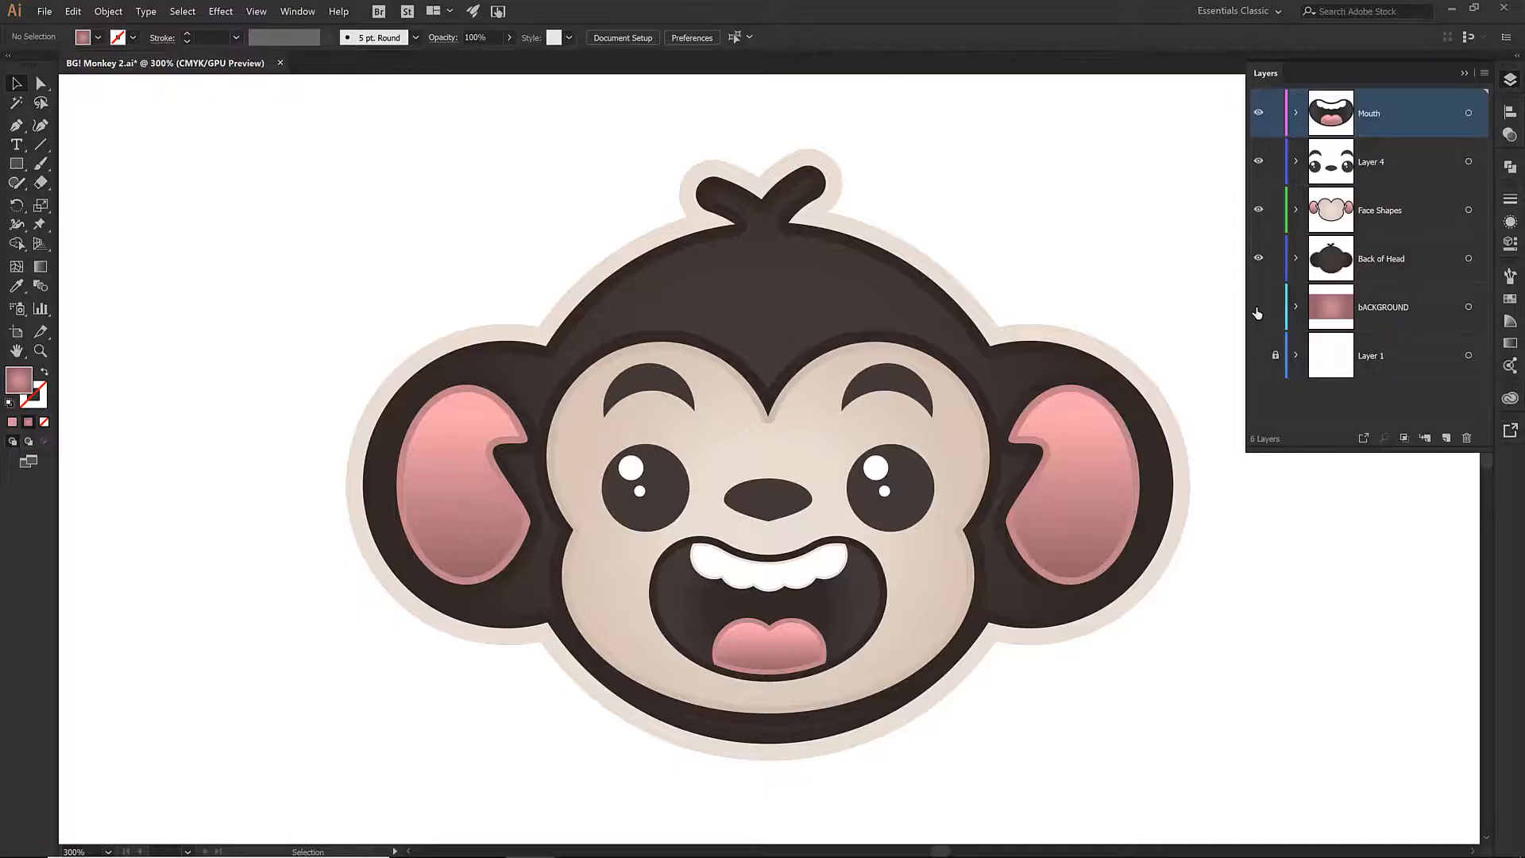
click(1258, 306)
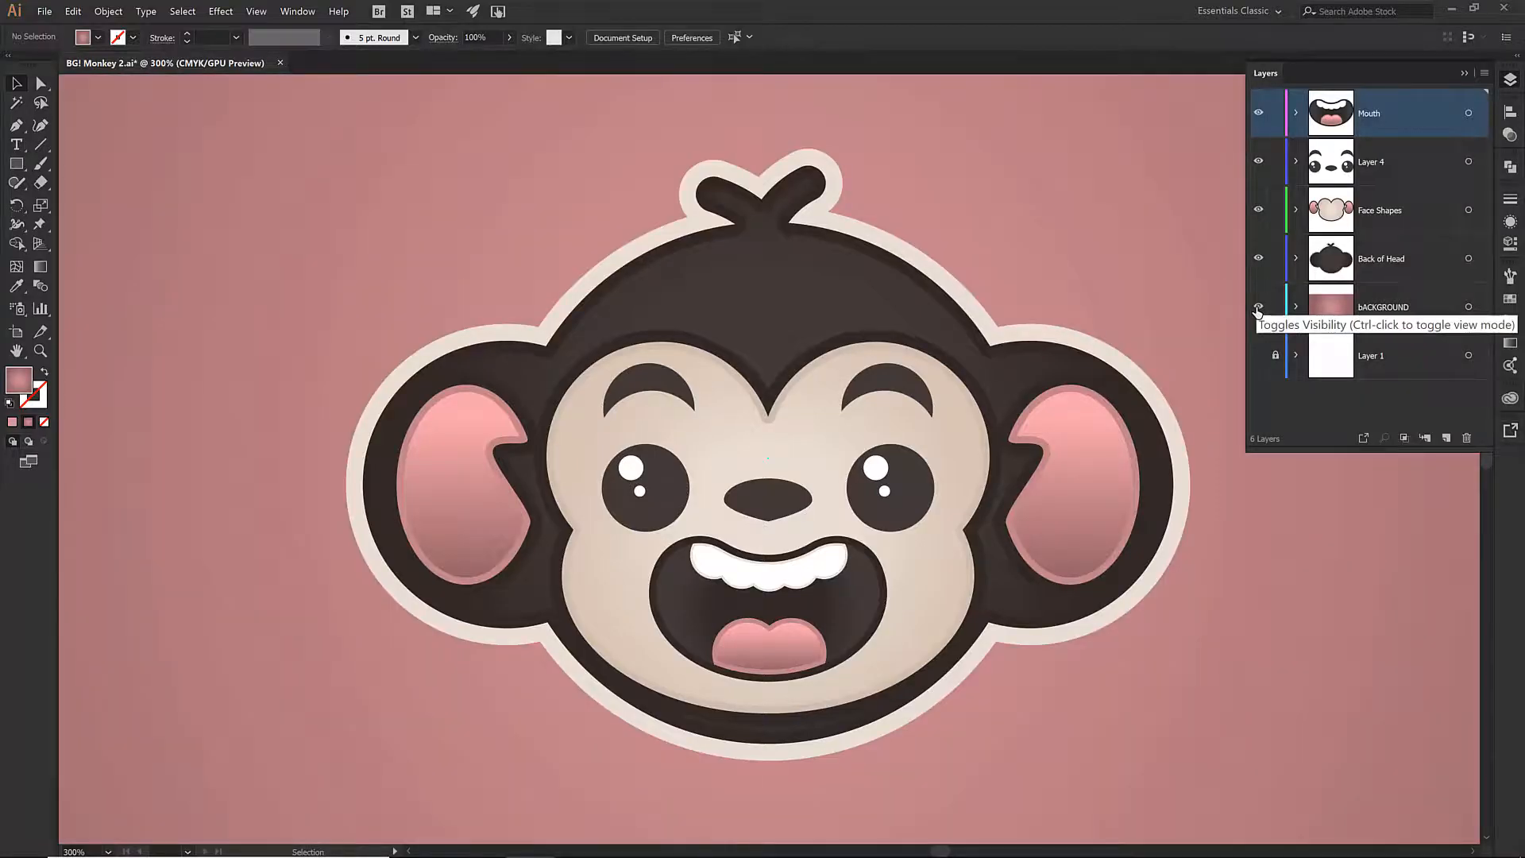
click(44, 11)
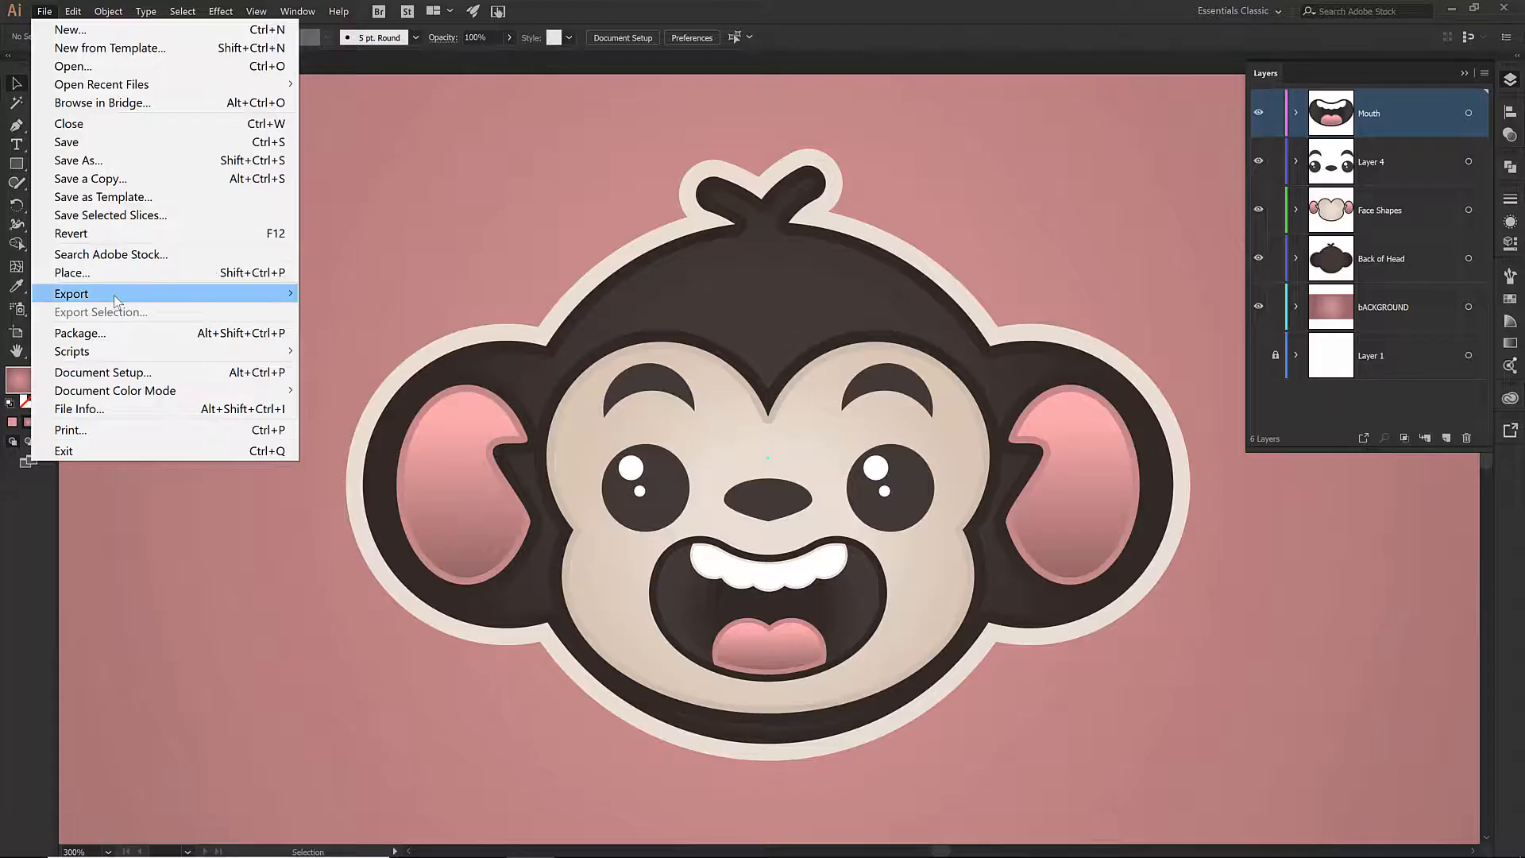
mouse_move(120, 294)
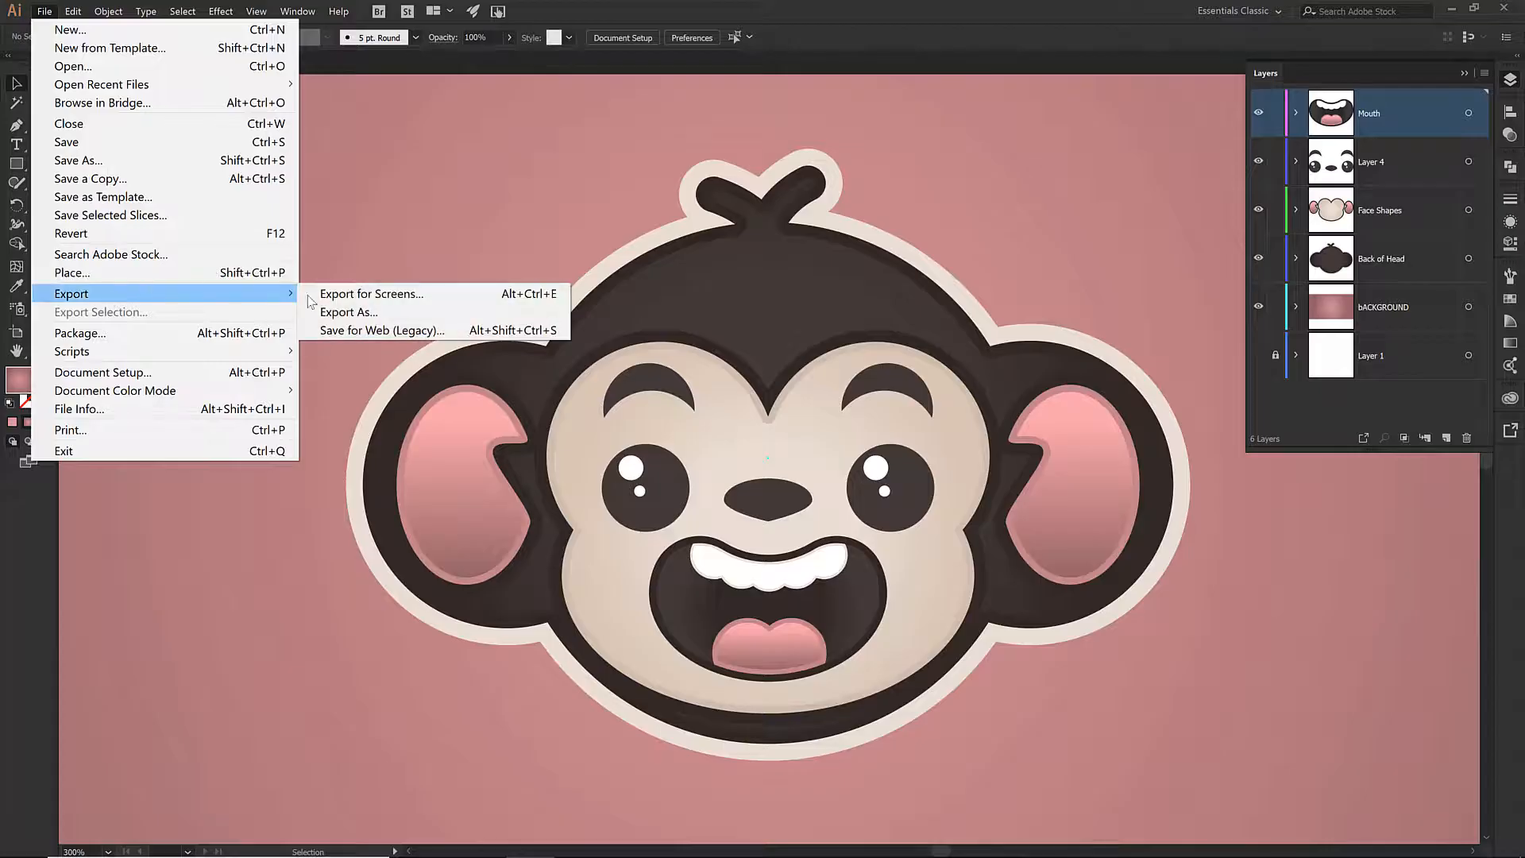
click(354, 331)
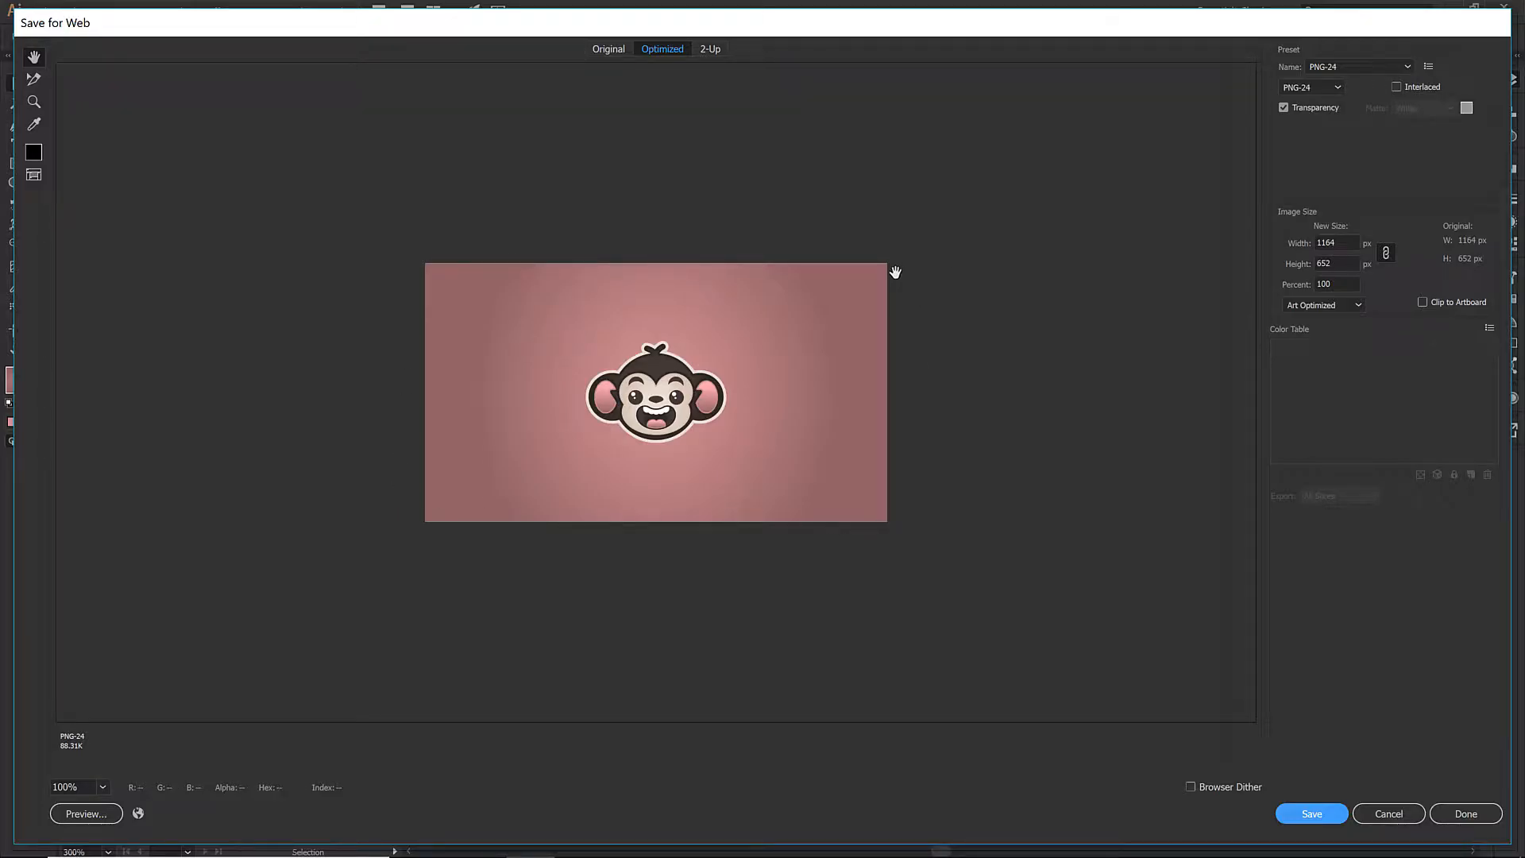
Step: Clip the image to the artboard, set the format to JPEG, and save it
click(1423, 302)
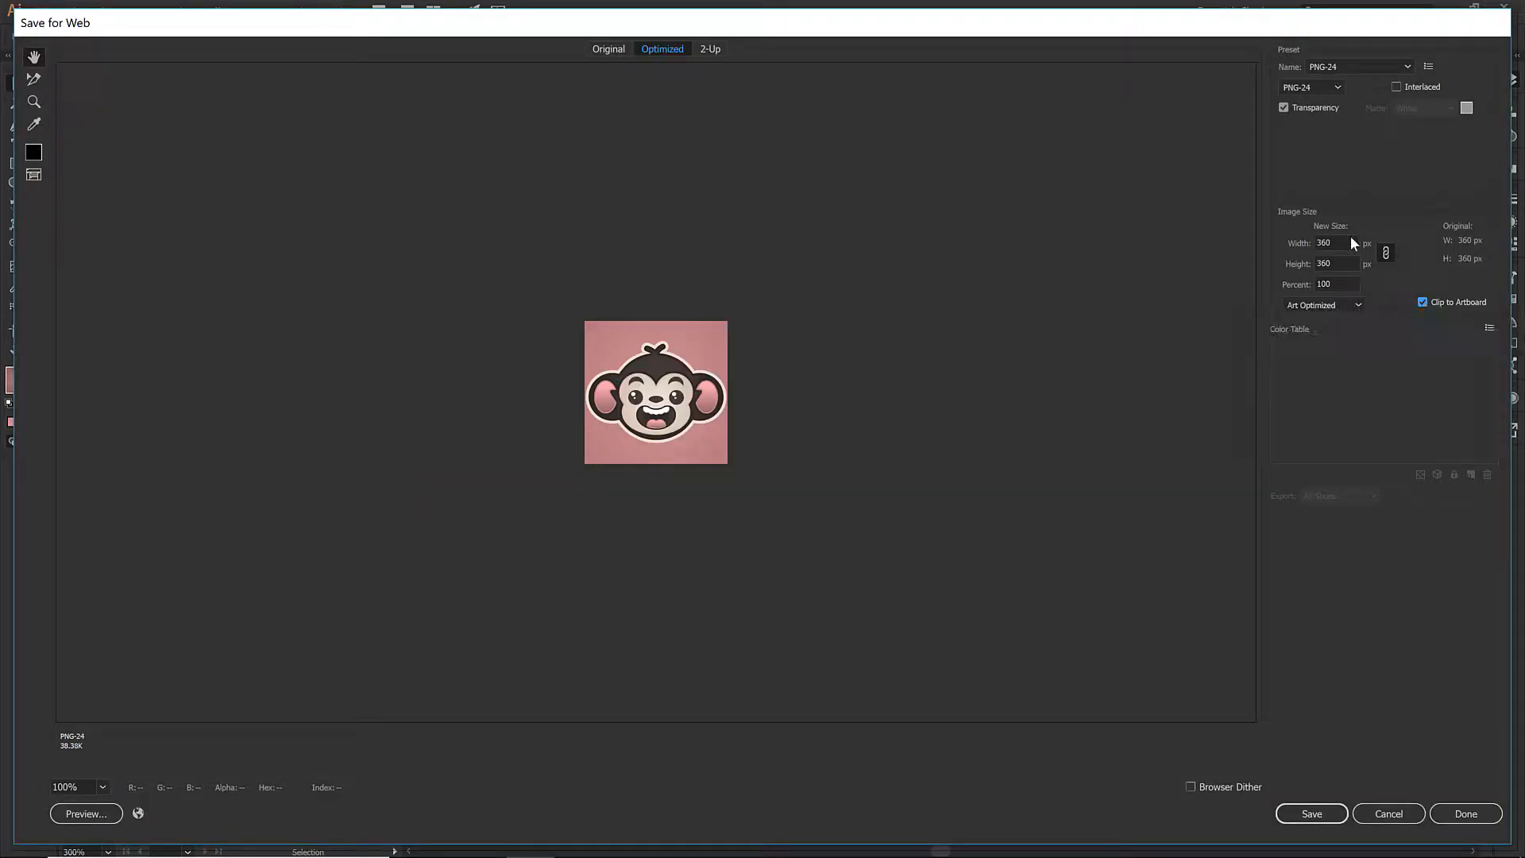
click(1336, 86)
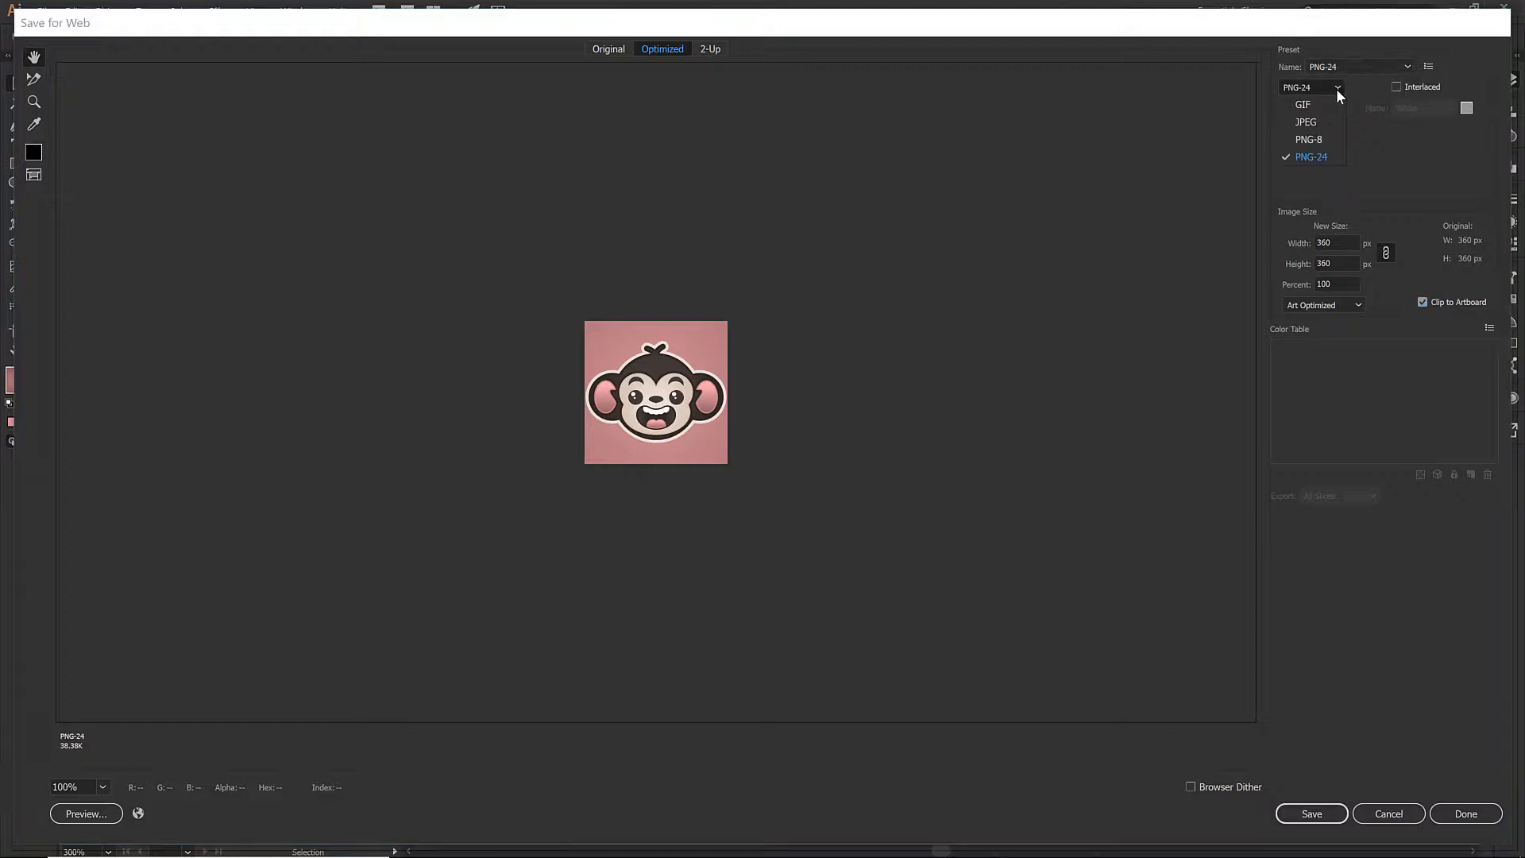
click(1323, 123)
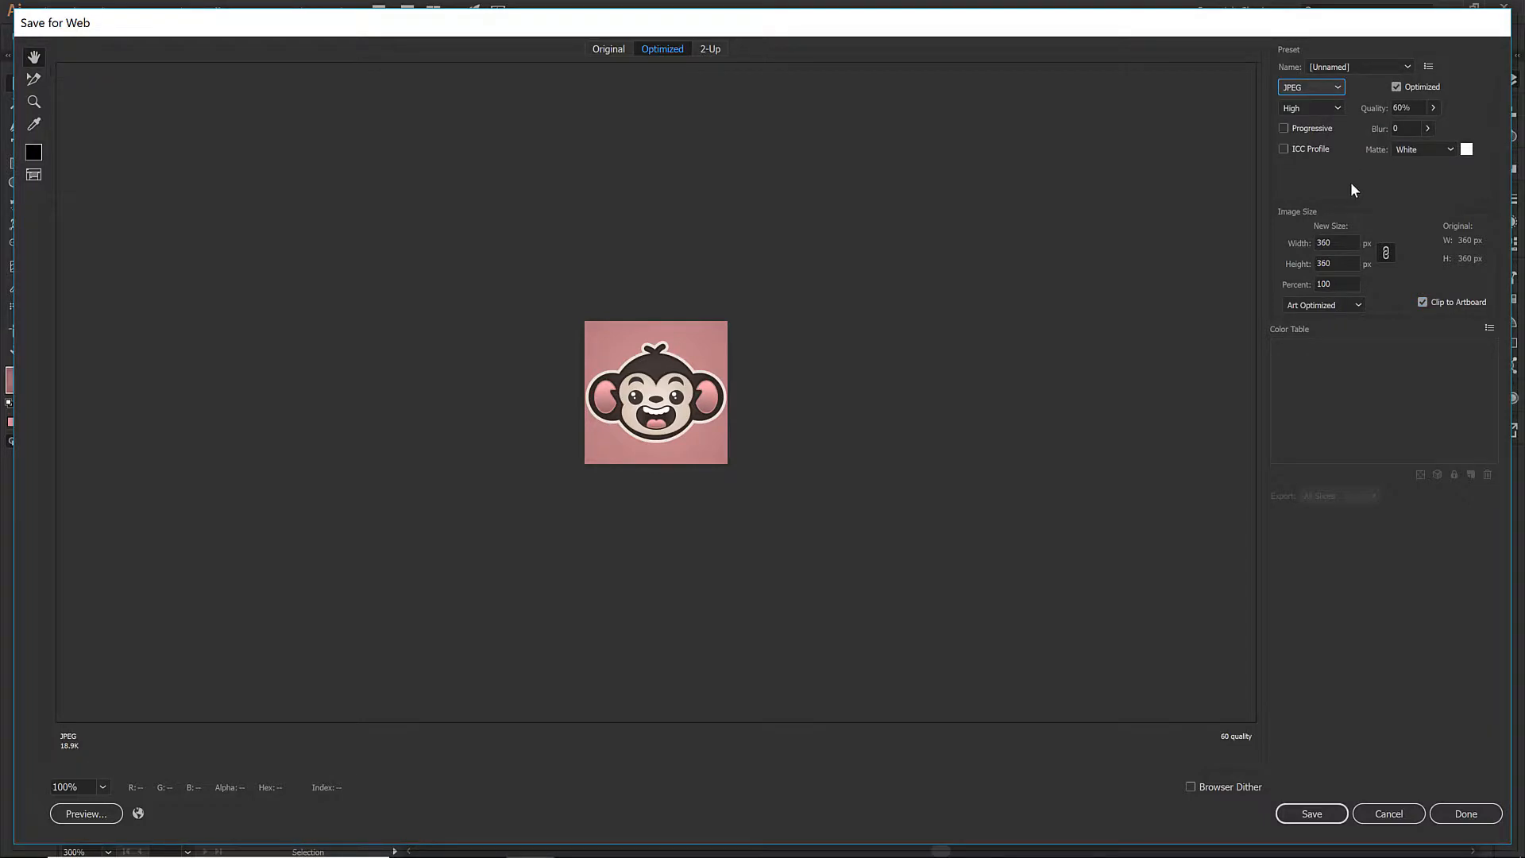
click(1312, 813)
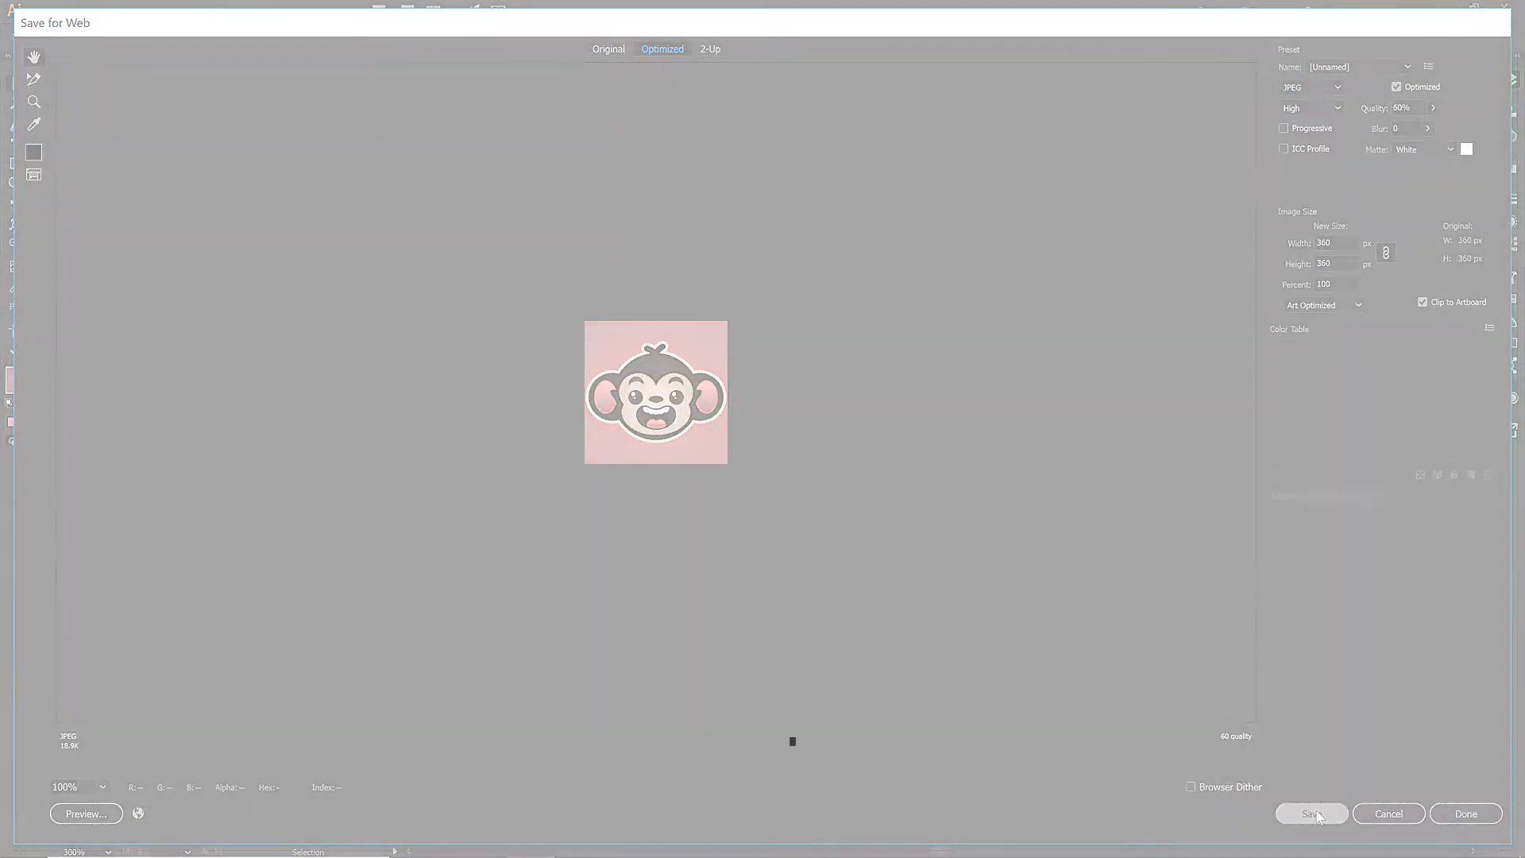